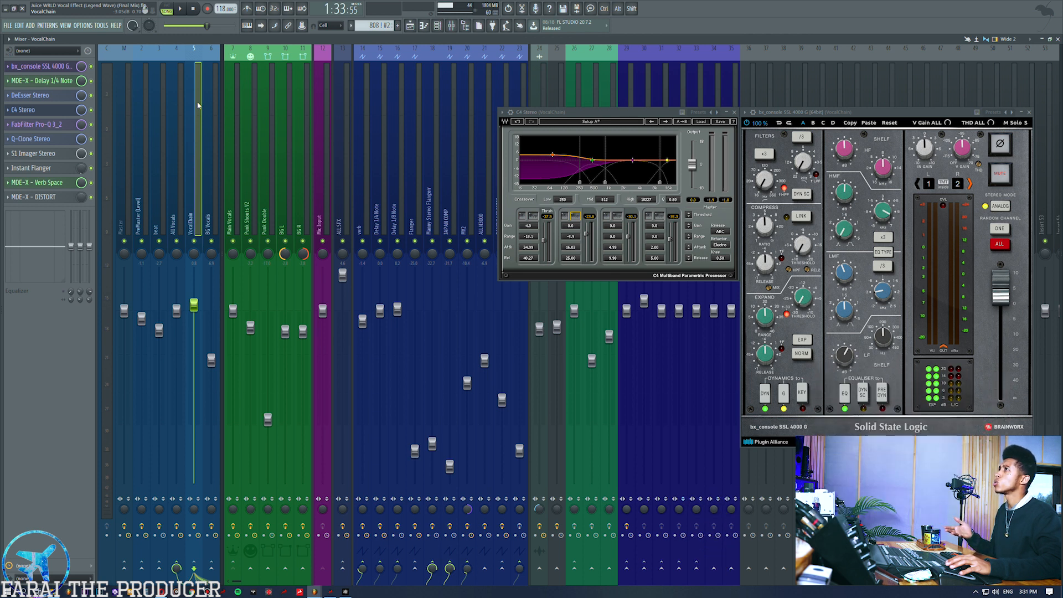
Step: Open TDR Nova and SSQ from the All Vocals track for a look beside C4 and the SSL console, and close both
left_click(787, 111)
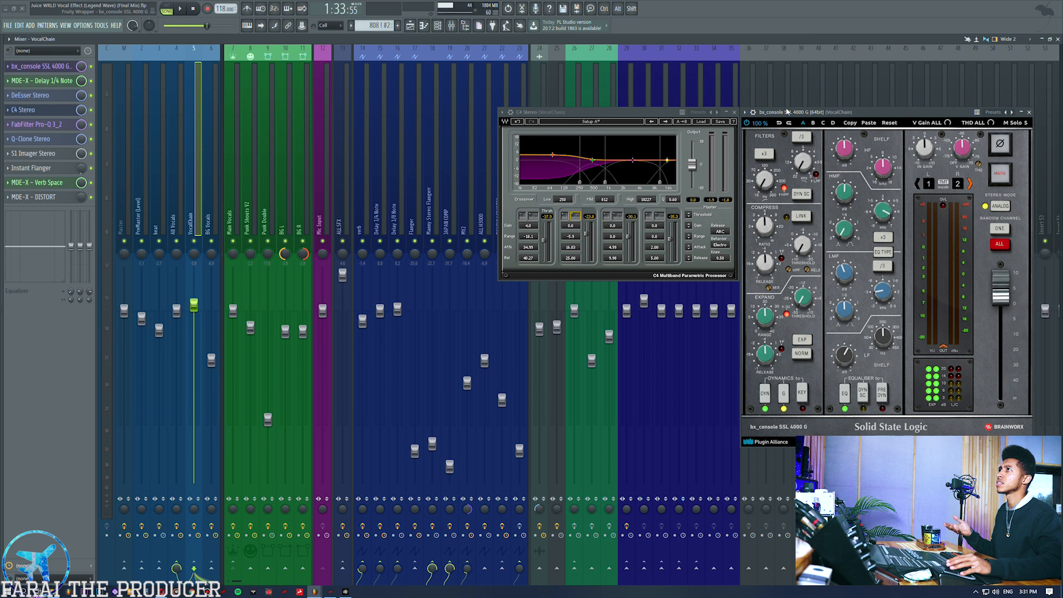
left_click_drag(601, 112, 602, 116)
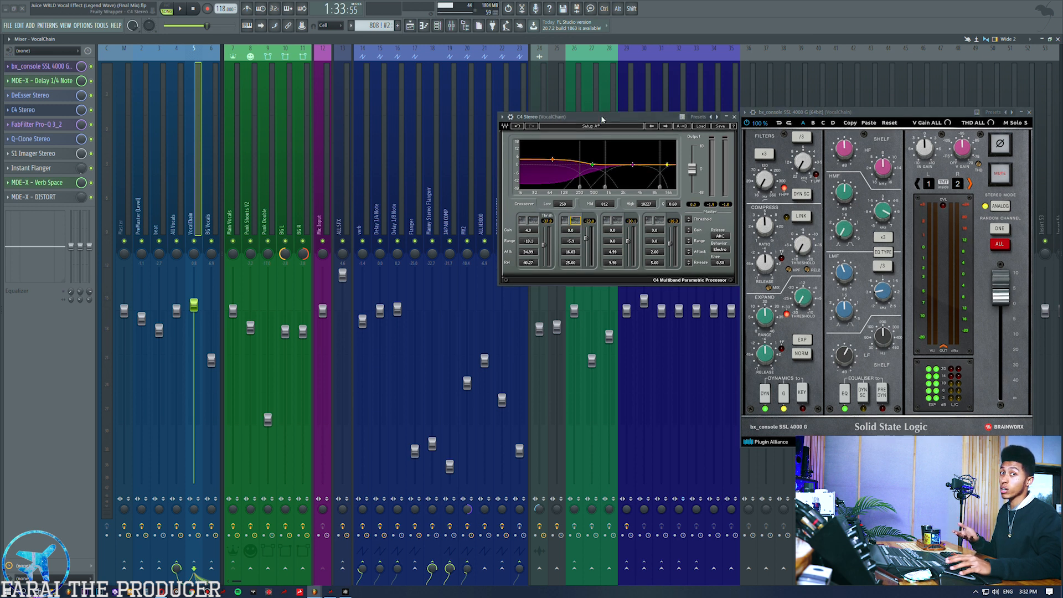
left_click(177, 144)
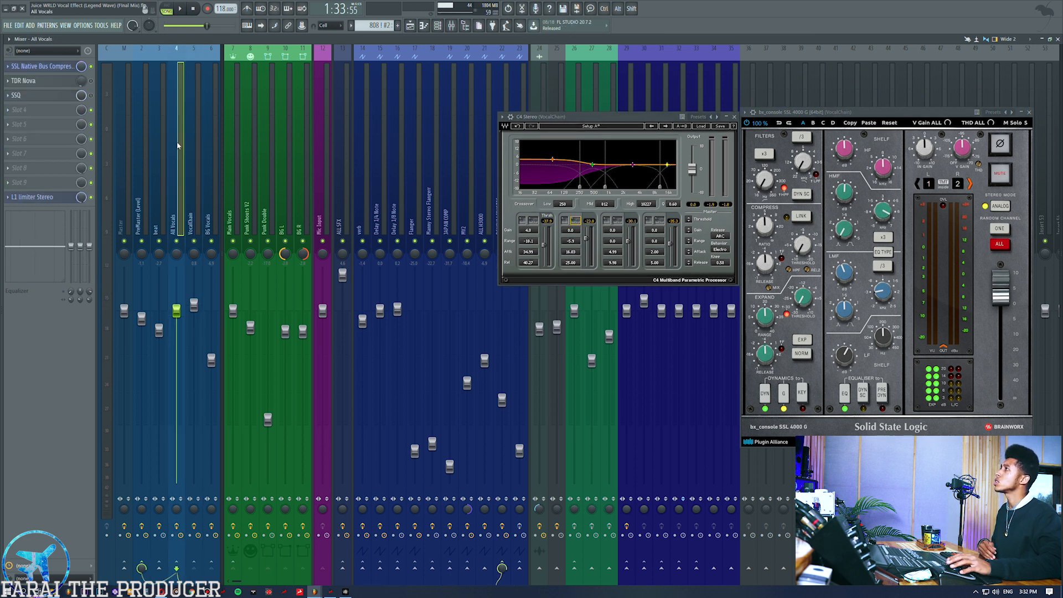
left_click(25, 82)
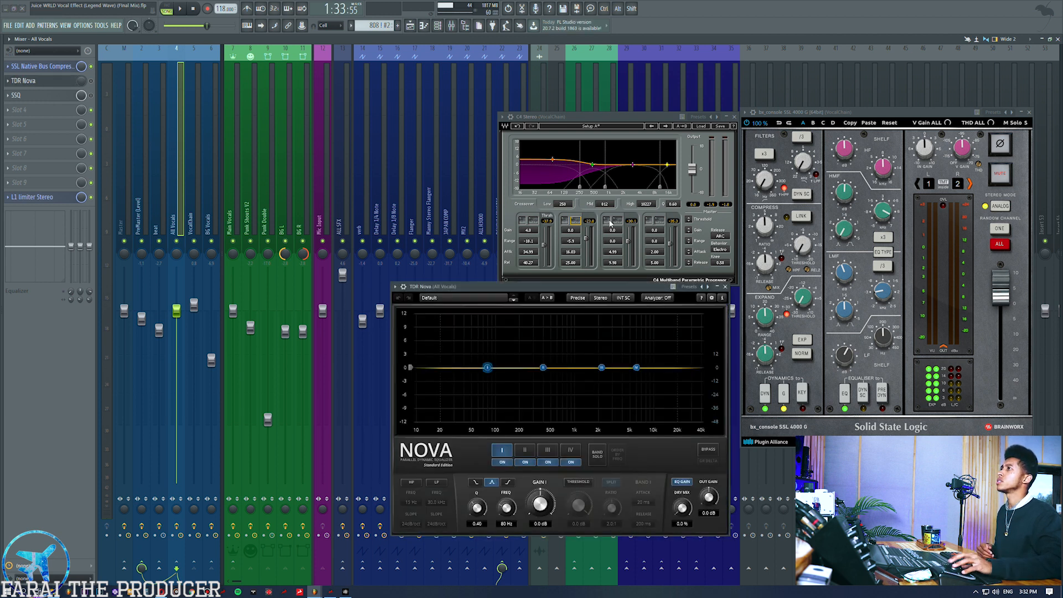
left_click_drag(544, 286, 553, 292)
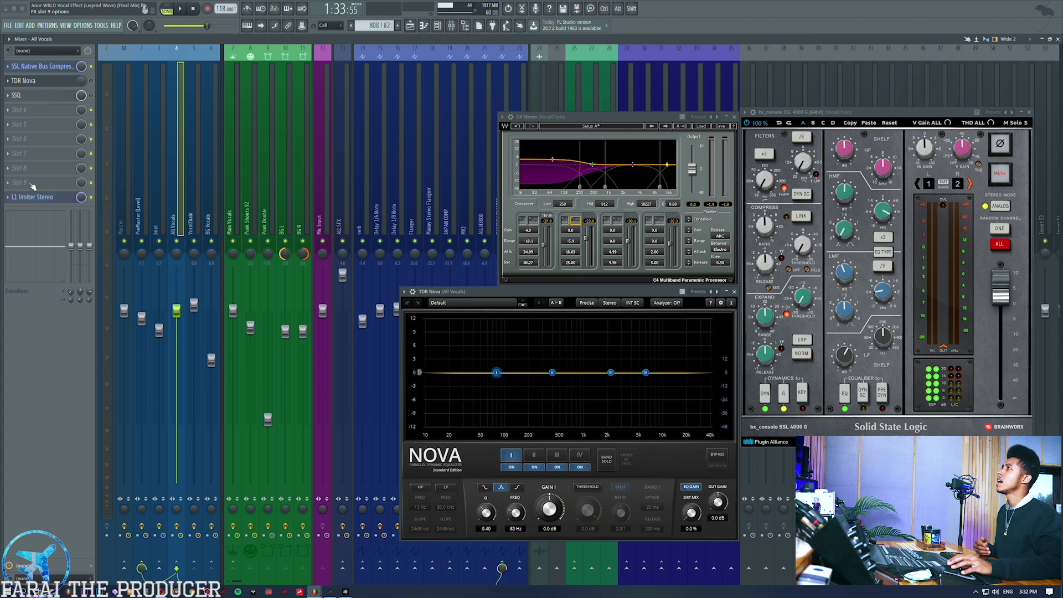
left_click(39, 99)
left_click_drag(236, 182, 366, 186)
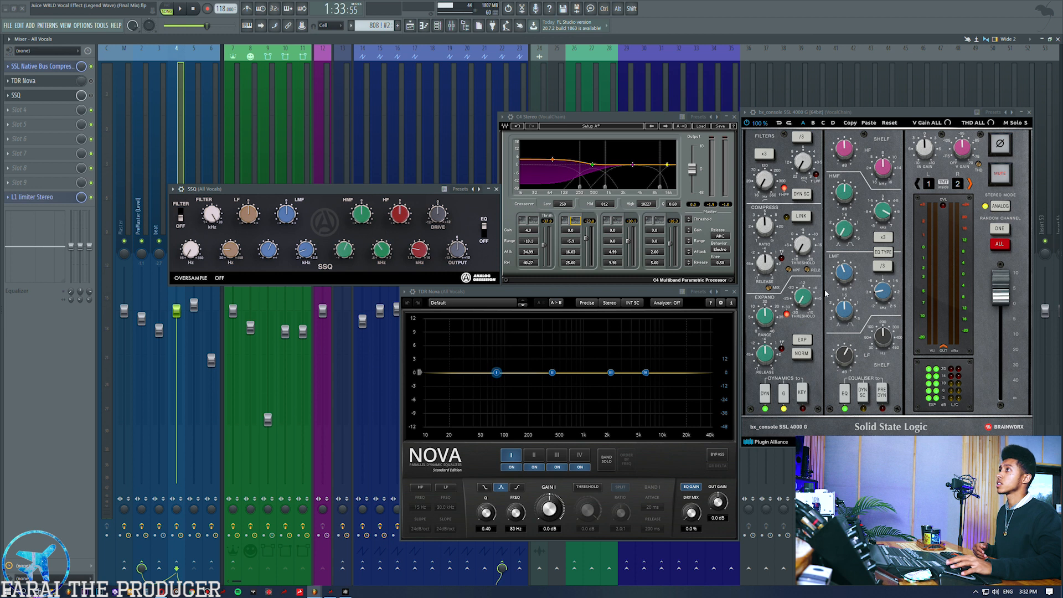
left_click(735, 292)
left_click(497, 189)
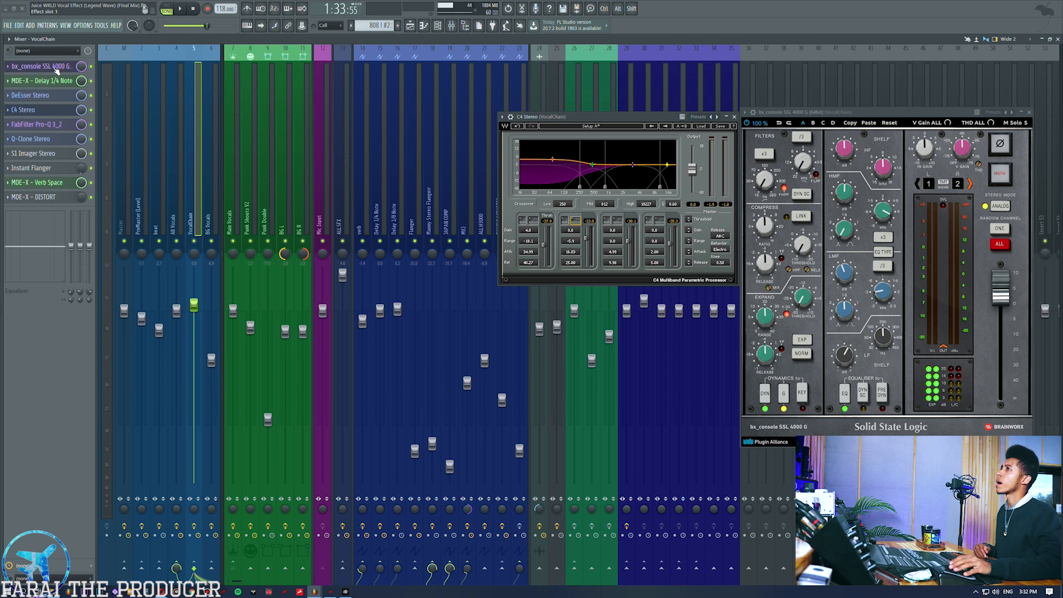
Step: Play back the song with the C4 and SSL console processing active on the VocalChain track
left_click_drag(551, 120, 552, 115)
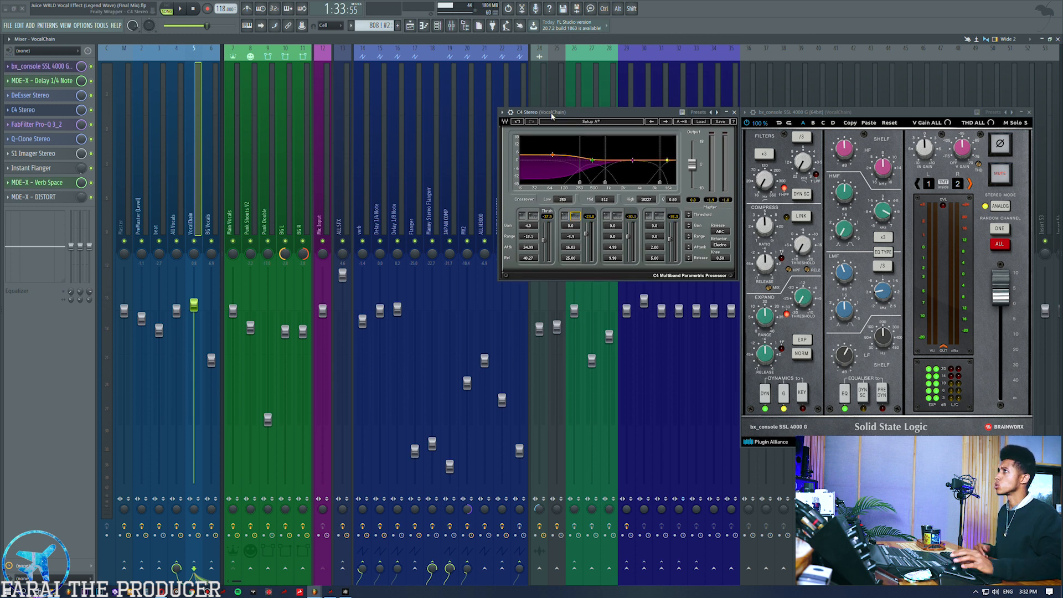
key("space")
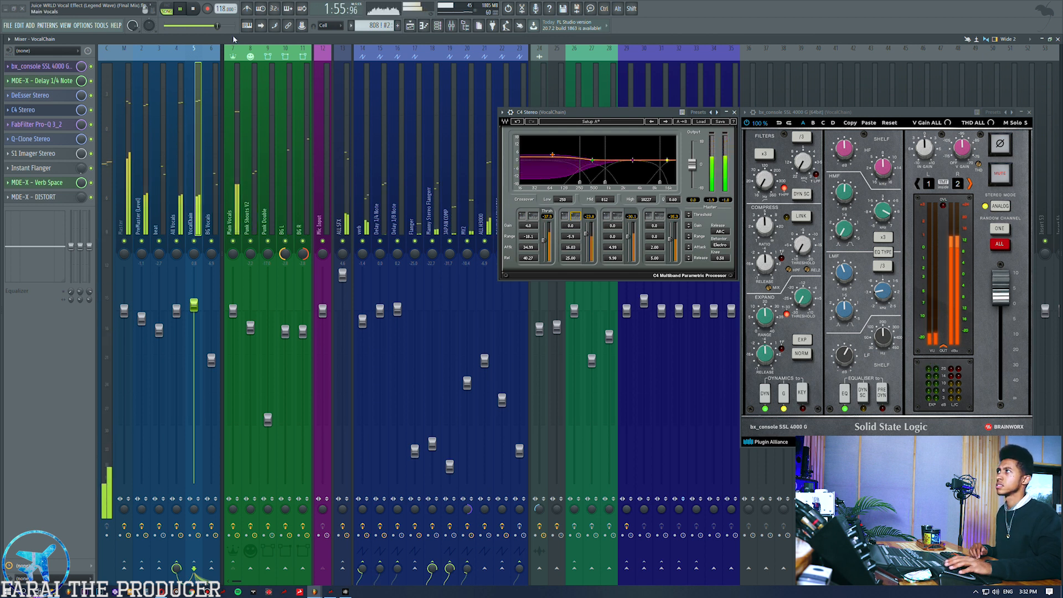
key("space")
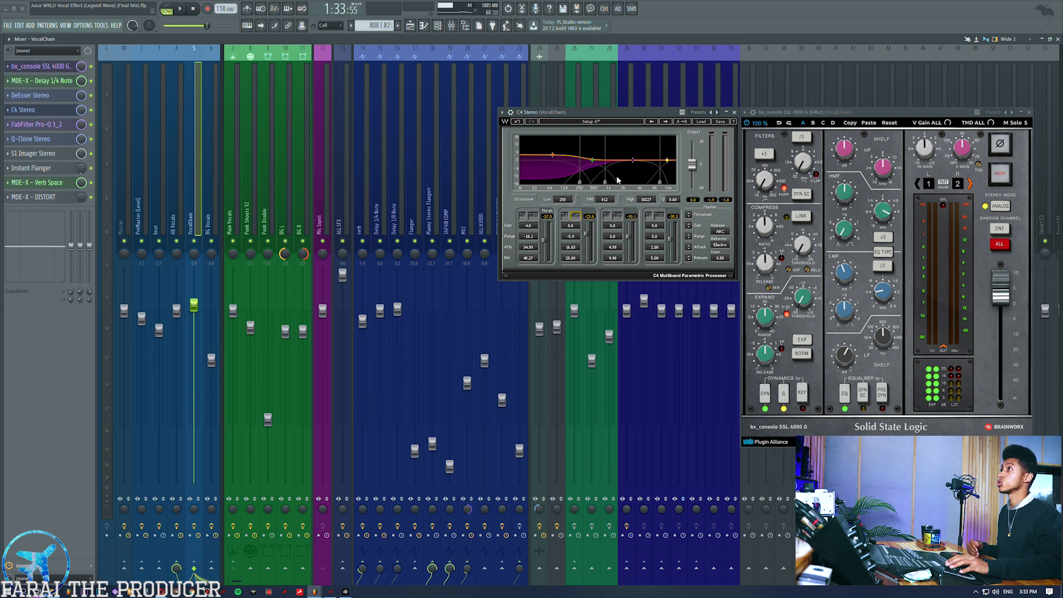
Step: Toggle the SSL console's equaliser and the bypass of C4's first two bands to compare their states
left_click(842, 401)
left_click(842, 401)
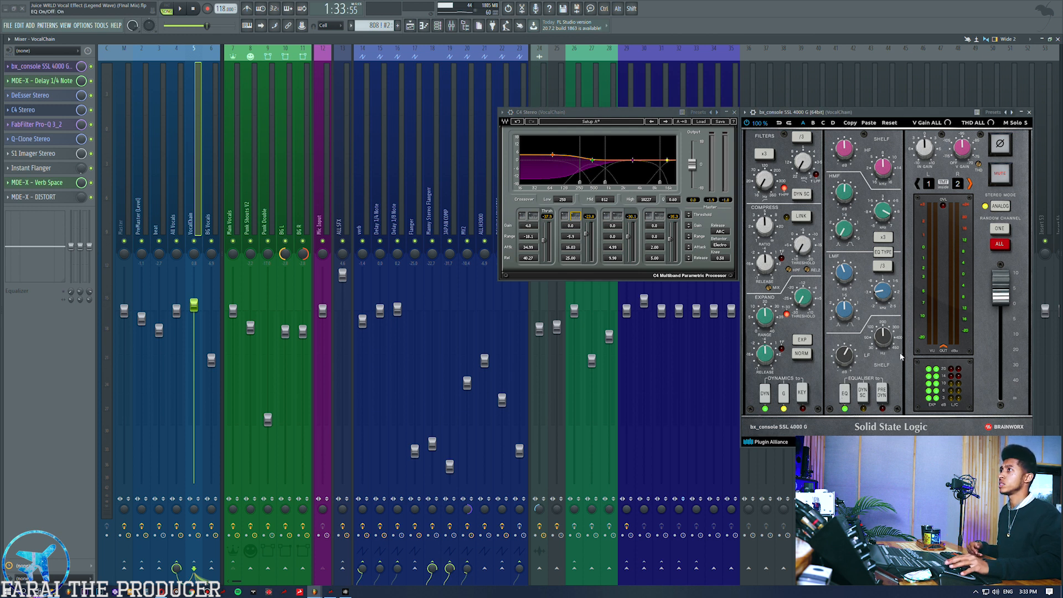
left_click(845, 394)
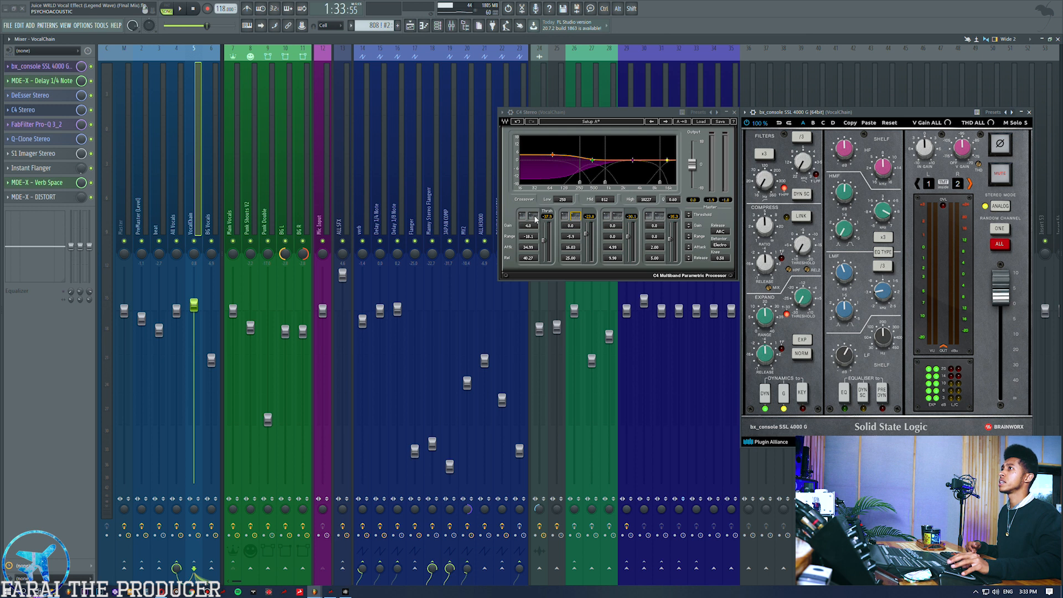
left_click(843, 394)
left_click(579, 217)
left_click(535, 216)
left_click(535, 216)
left_click(577, 217)
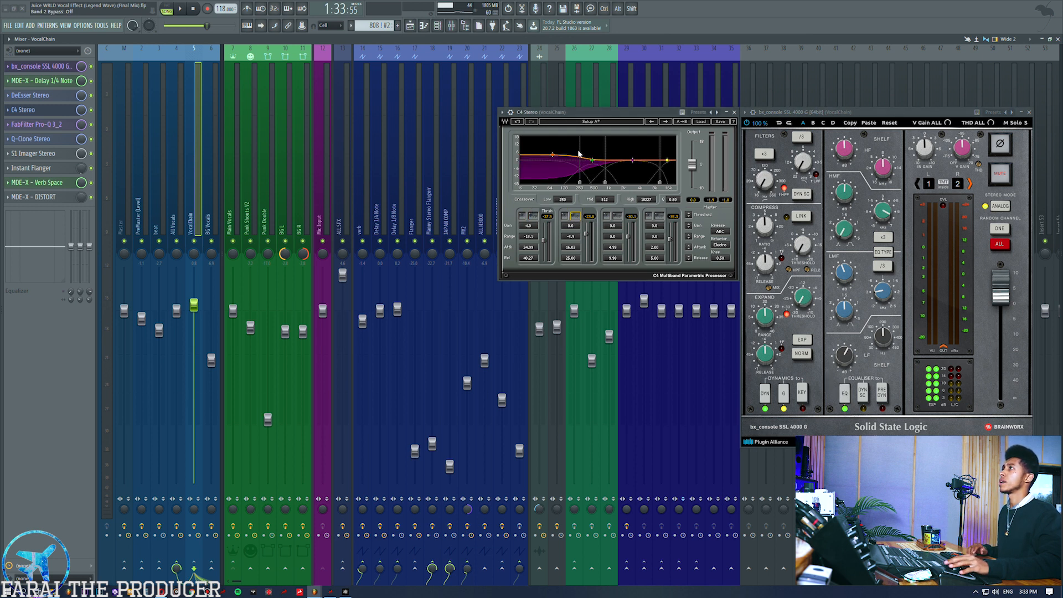
Step: During playback, compare the vocal sound by toggling the bypass of C4's first two bands and the SSL console's equaliser
key("space")
left_click(533, 216)
left_click(575, 217)
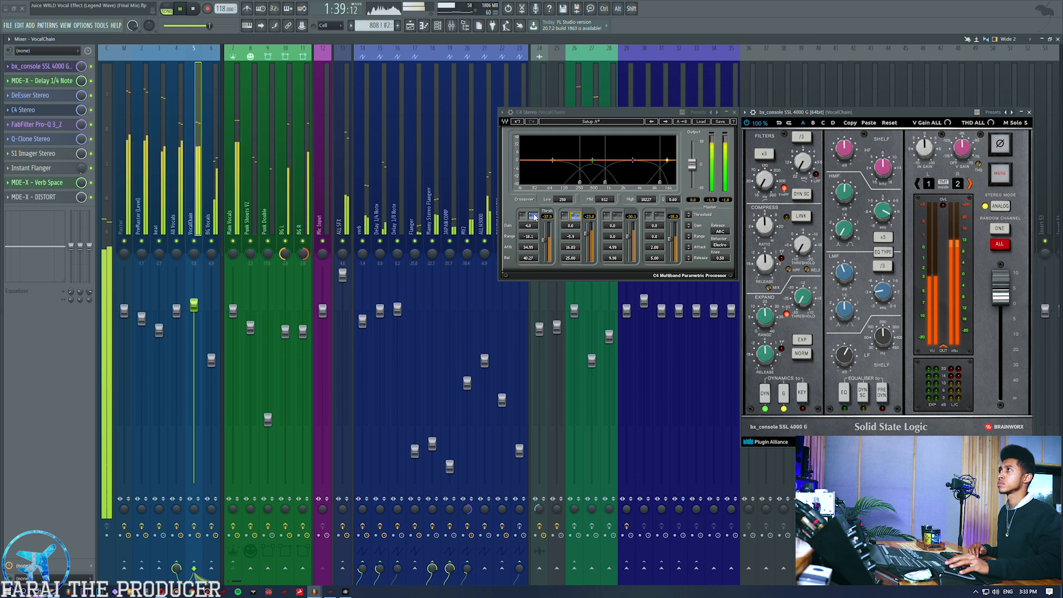
left_click(534, 216)
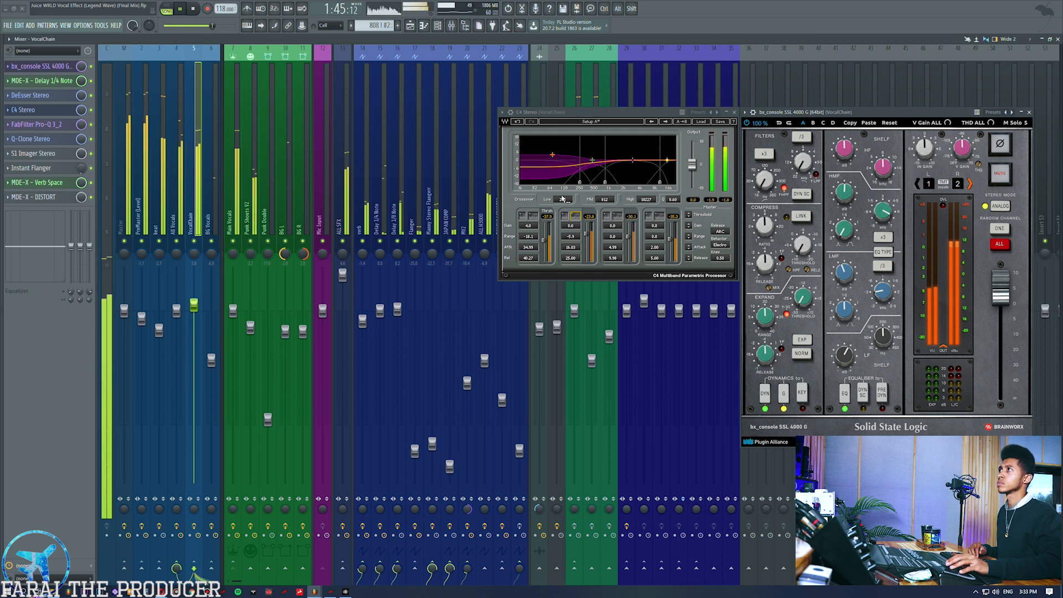
left_click(533, 216)
left_click(575, 216)
left_click(843, 393)
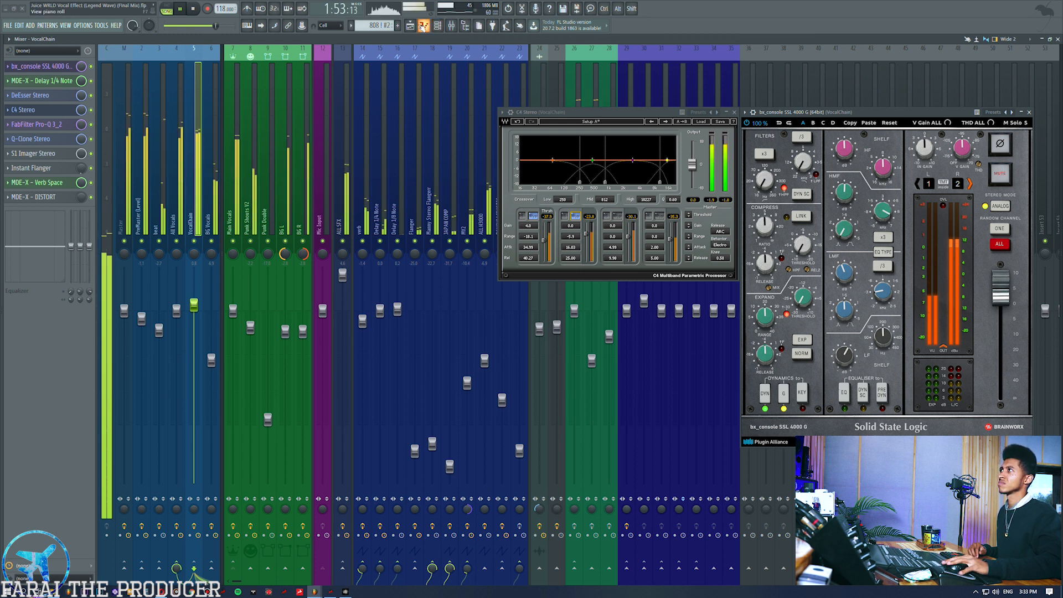
Step: Show the playlist and play the section from about bar 55 with C4's first two bands and the SSL equaliser bypassed
left_click(411, 27)
key("space")
left_click(669, 66)
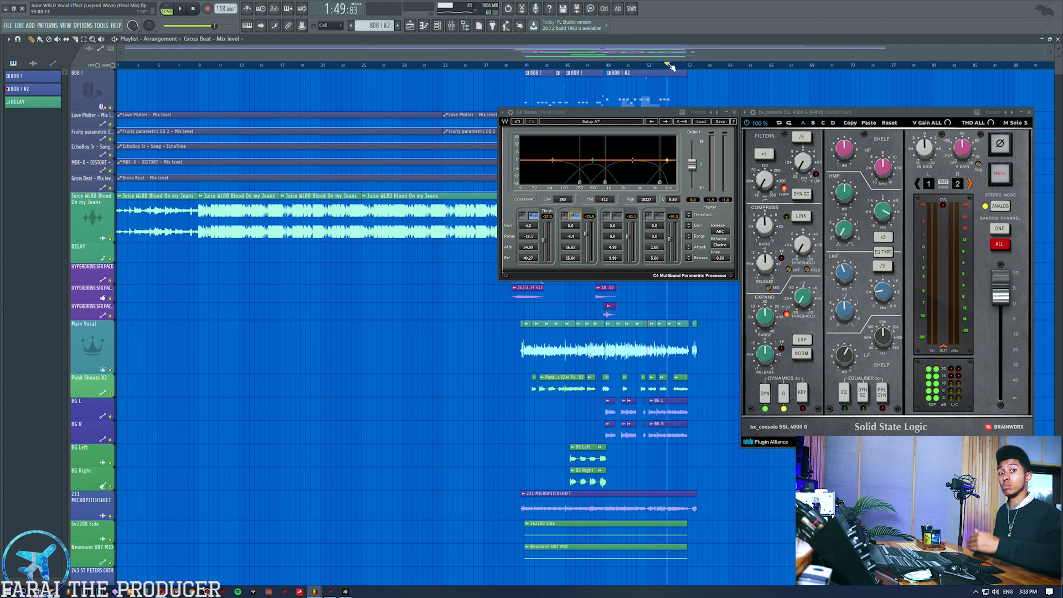
key("space")
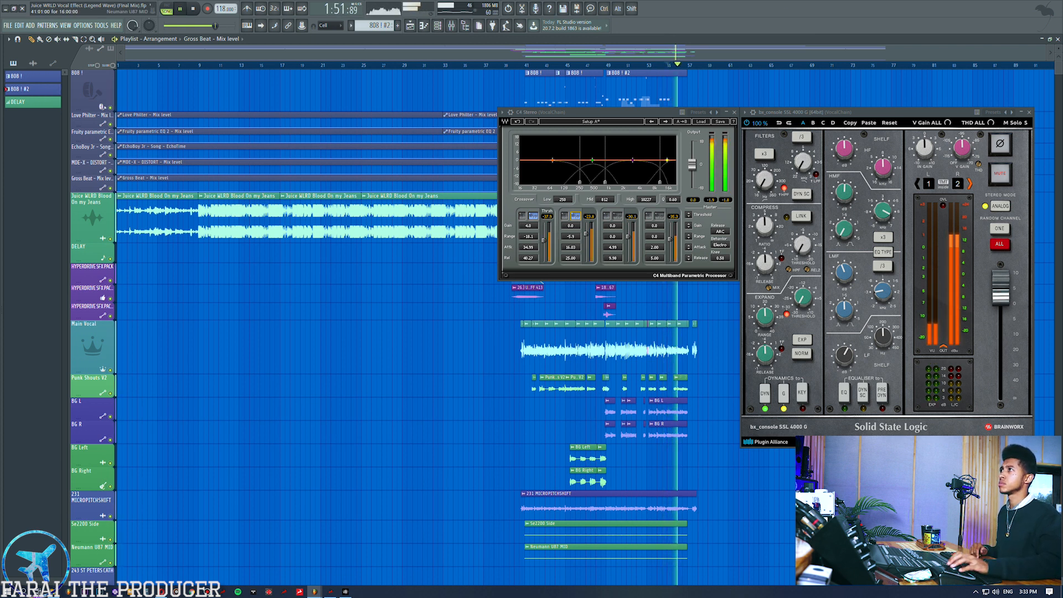
key("space")
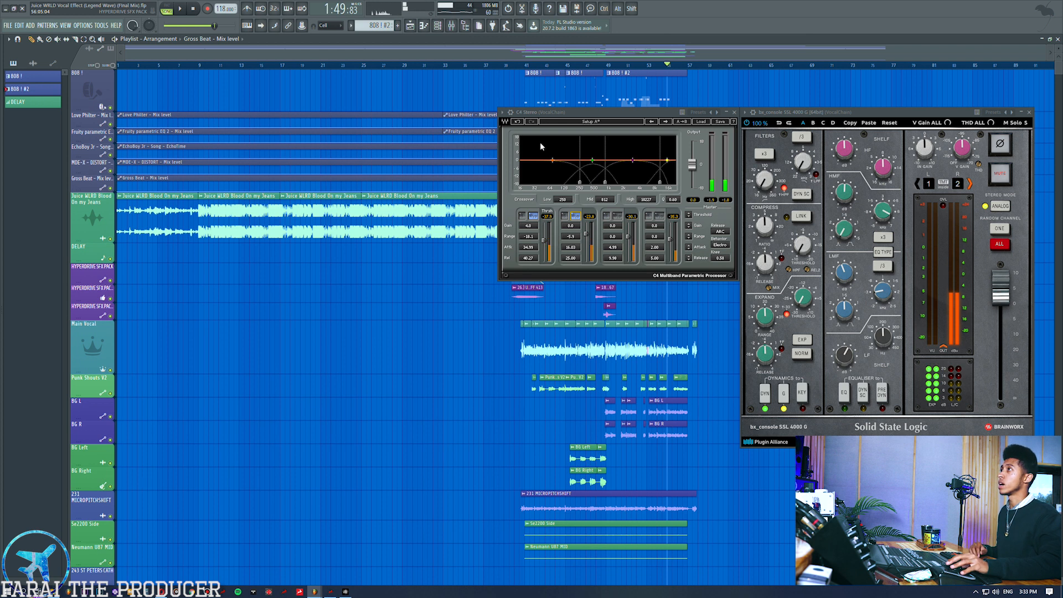
Step: Re-enable C4's first two bands and the SSL console's equaliser, and replay the section from about bar 55
left_click(536, 217)
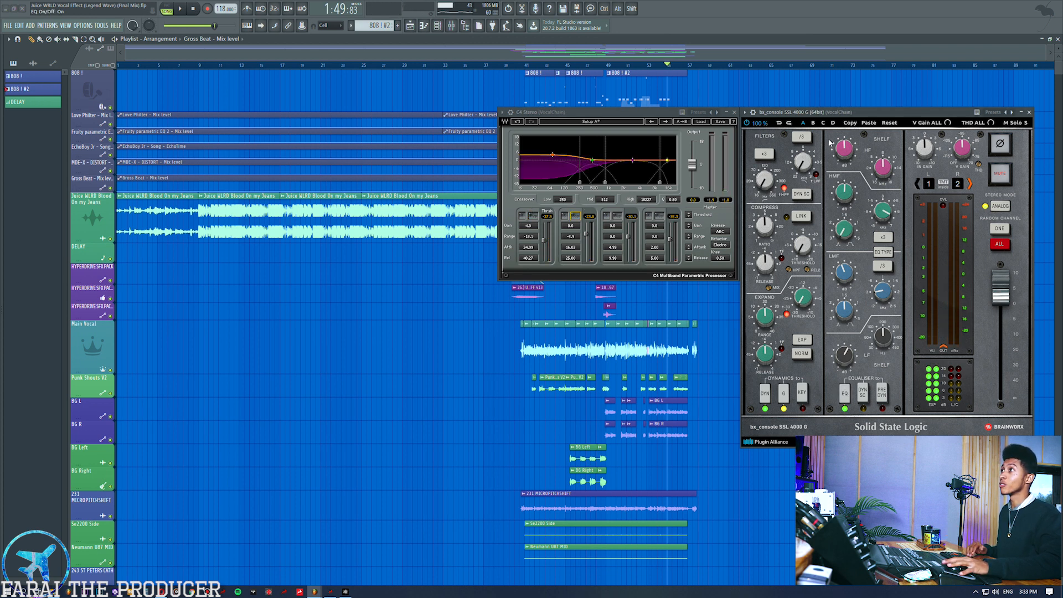
key("space")
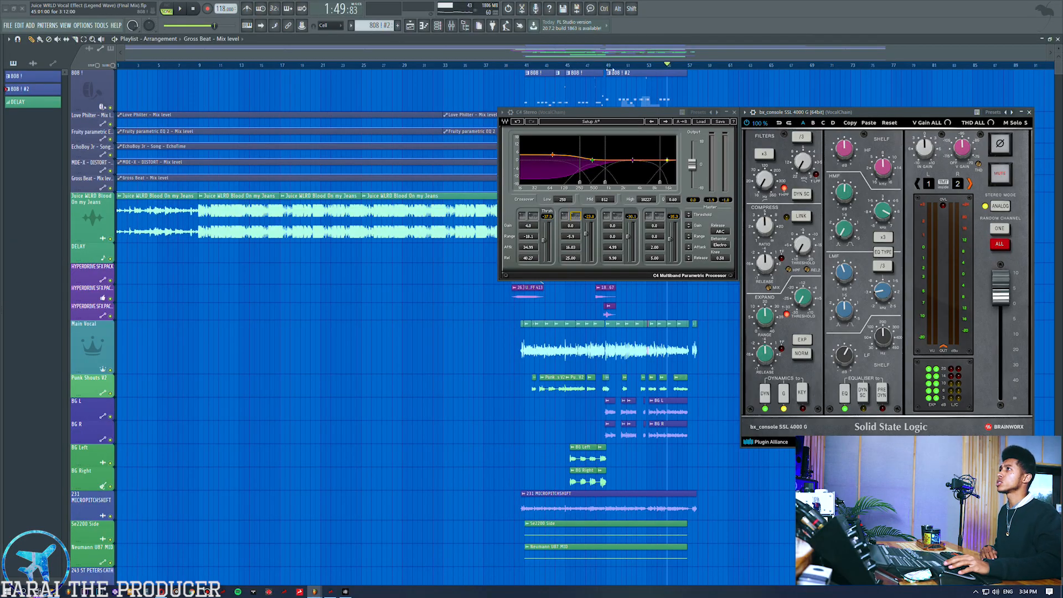
Step: Open SSQ from the All Vocals track in the mixer, examine its LF and LMF controls against the SSL console, and close it
key("F9")
left_click(33, 67)
left_click(33, 67)
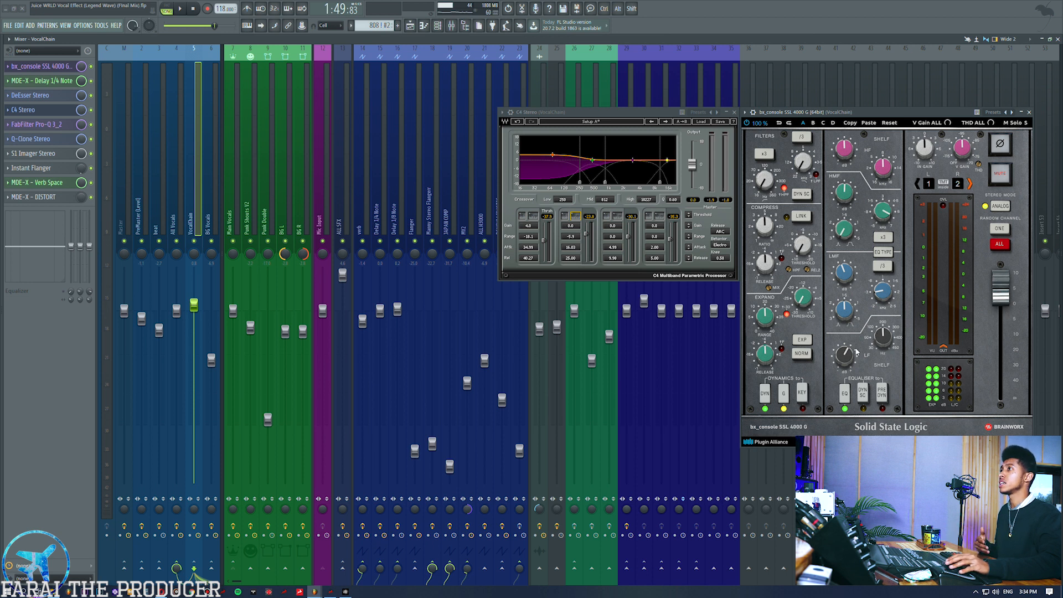
left_click(179, 151)
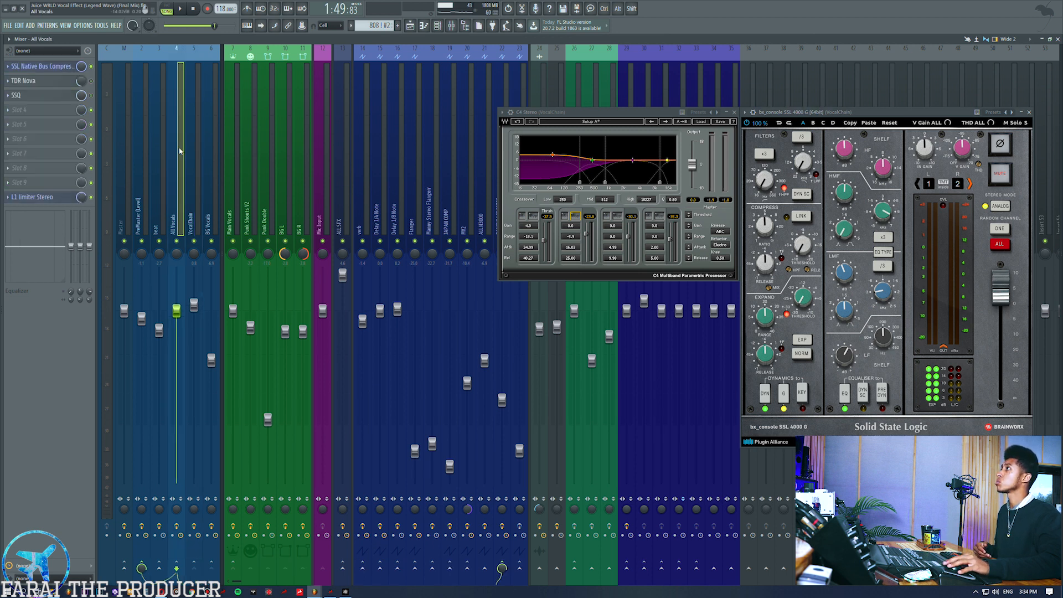
left_click(42, 96)
left_click_drag(366, 190, 591, 306)
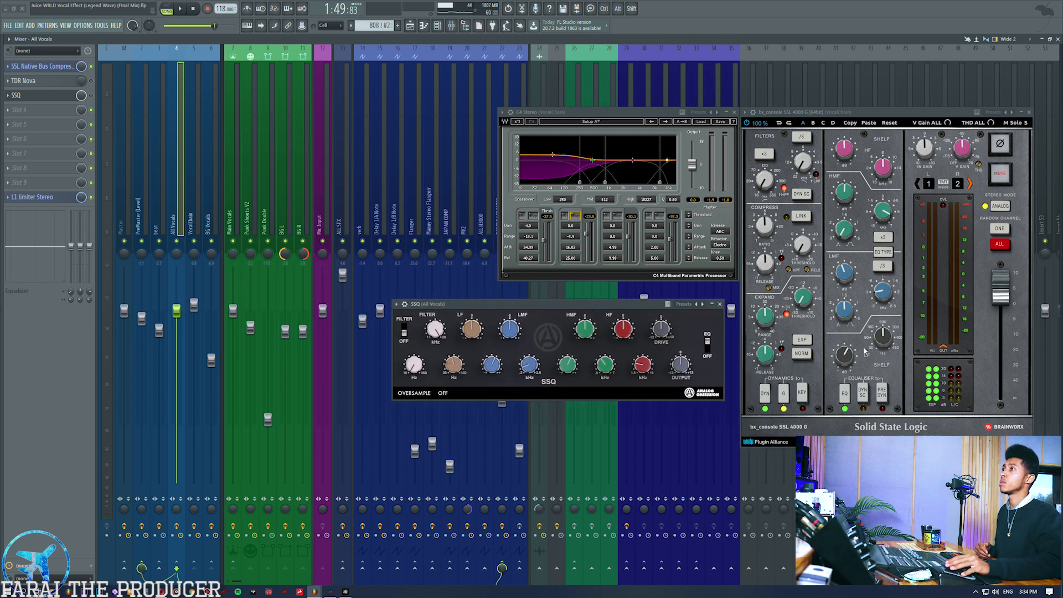
left_click_drag(452, 370, 450, 368)
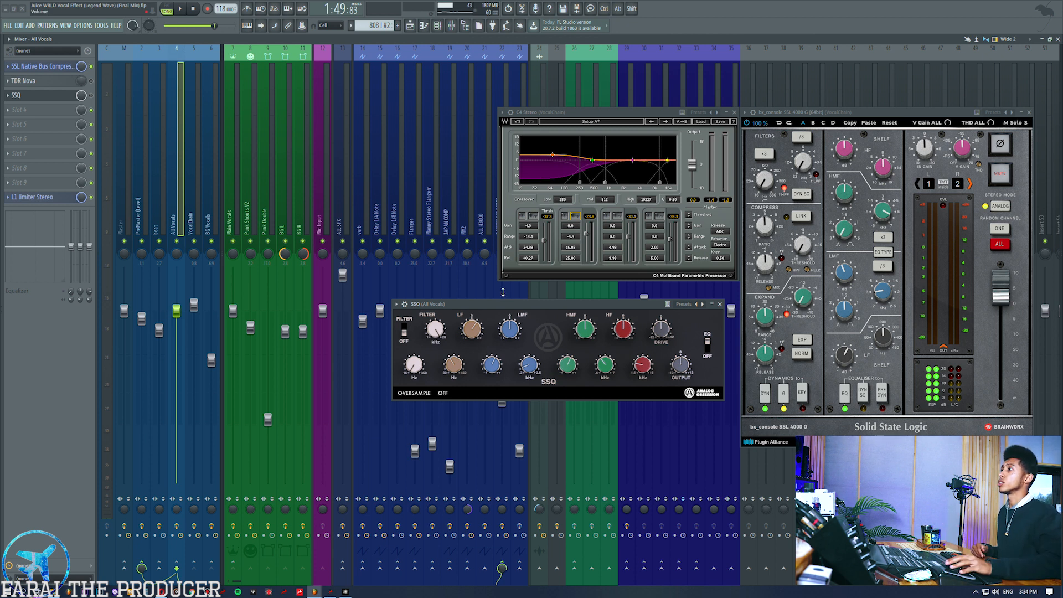
left_click_drag(527, 370, 528, 381)
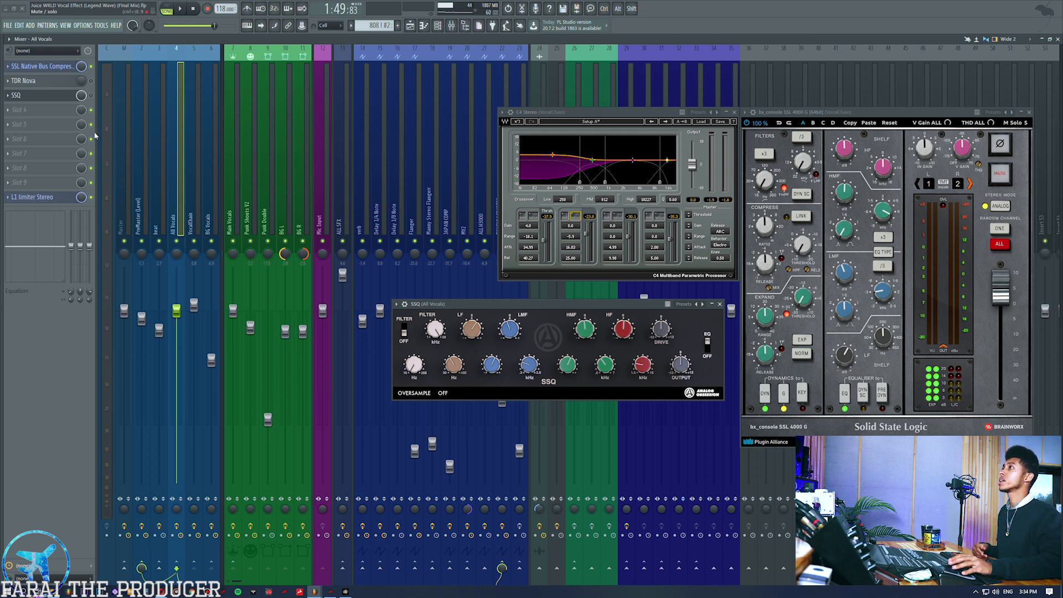
left_click(584, 113)
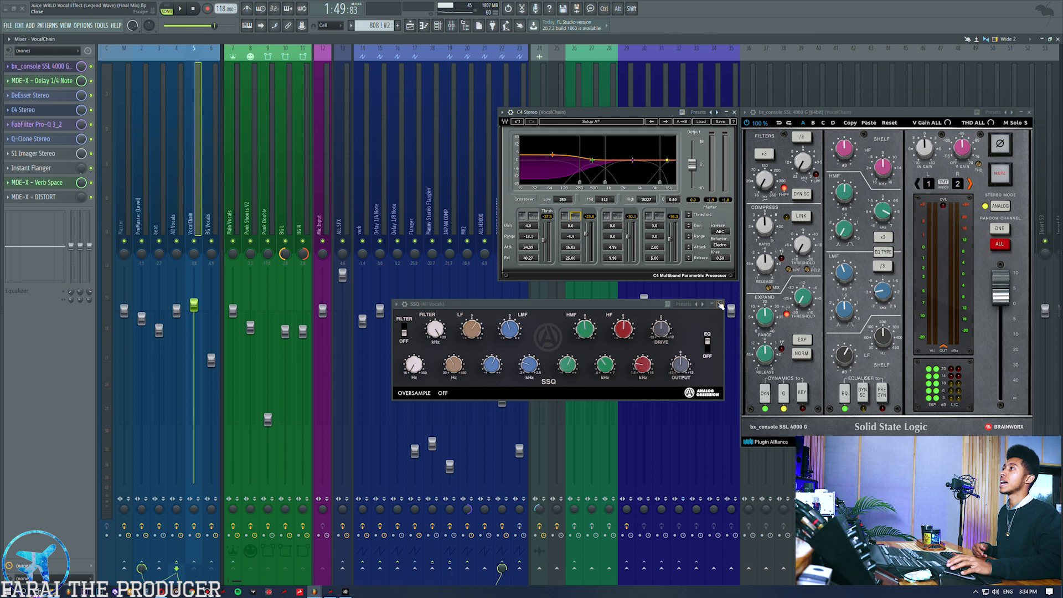
left_click(720, 304)
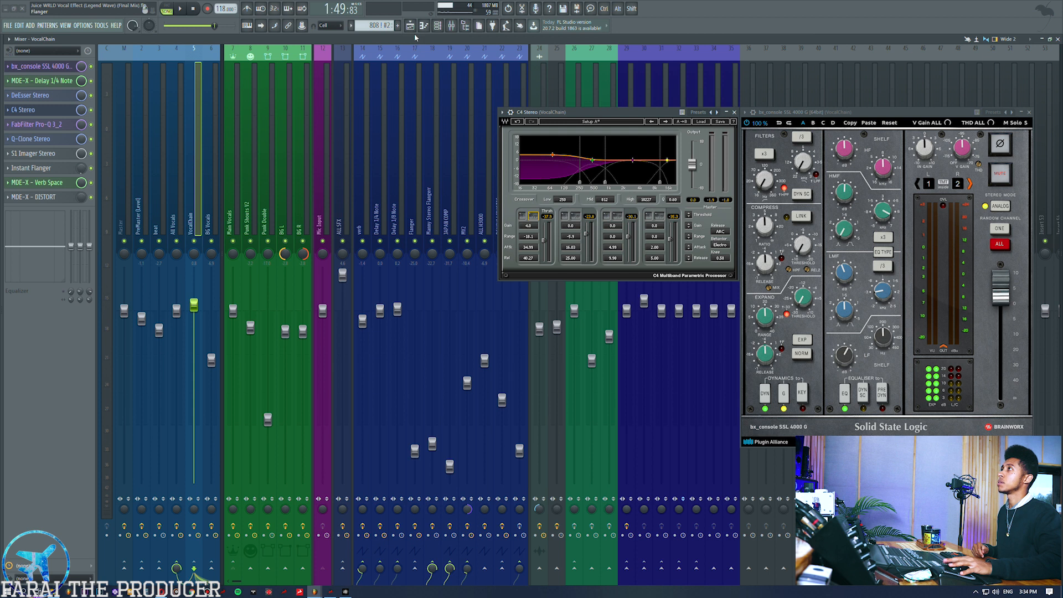
Step: Open TDR Nova from the All Vocals track and place it directly below the C4 window
key("F5")
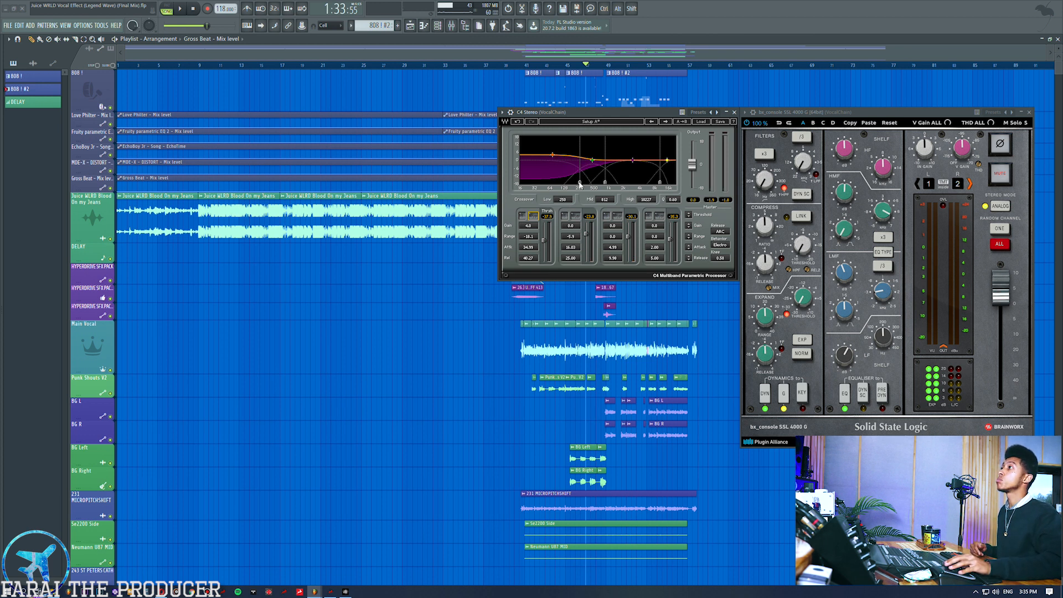
left_click(563, 199)
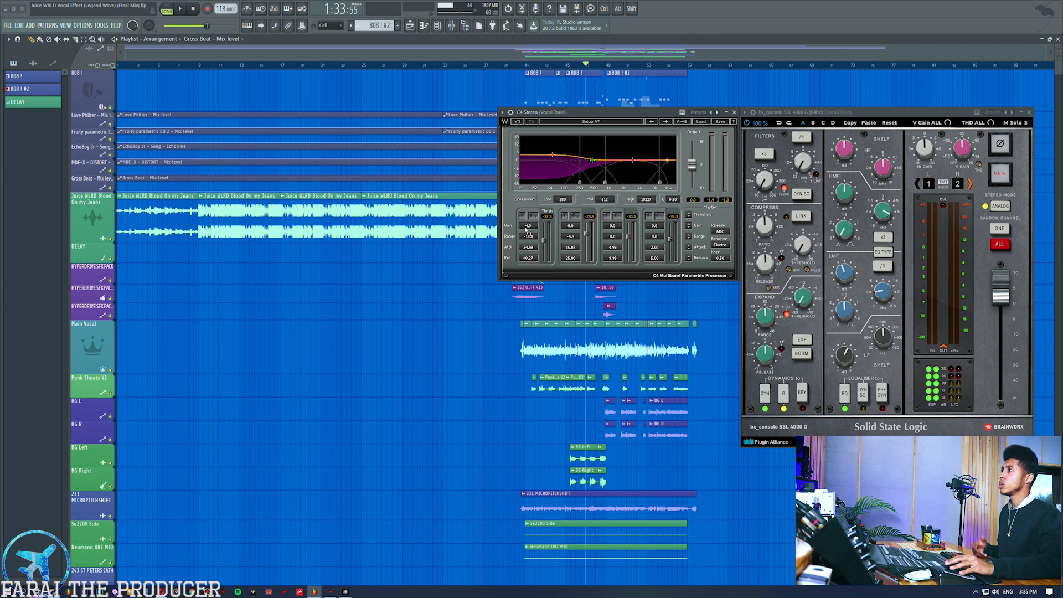
left_click(452, 25)
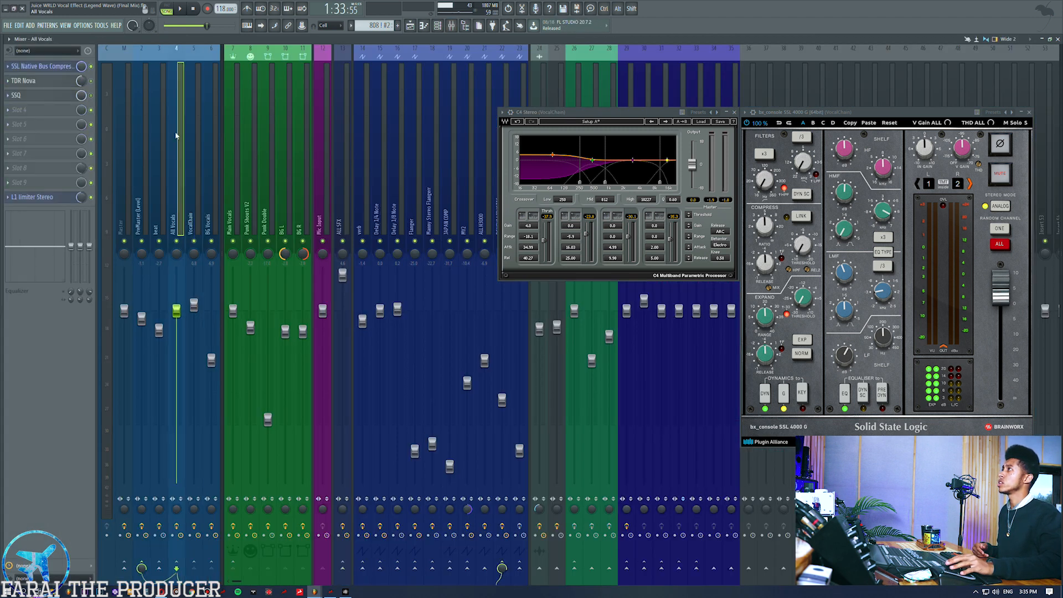
left_click(44, 81)
left_click_drag(589, 114, 590, 113)
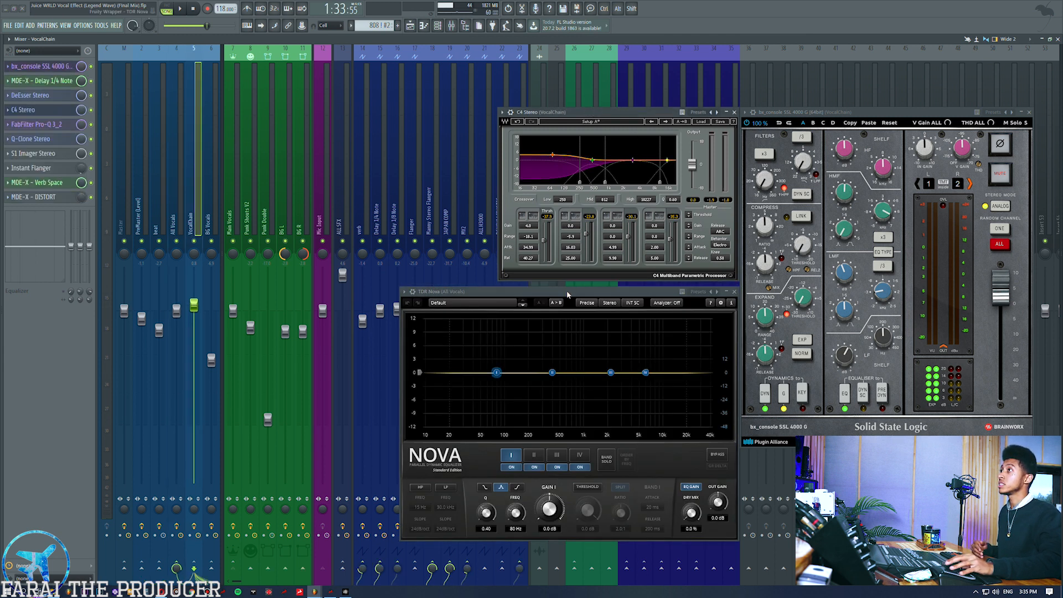
left_click_drag(567, 289, 566, 284)
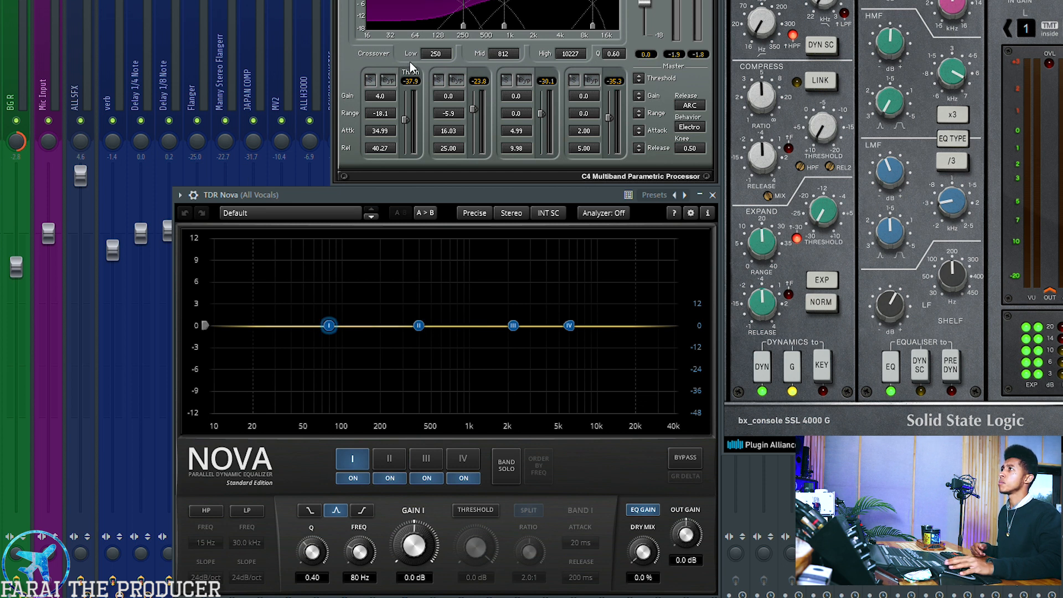
Step: Set the frequency of TDR Nova's band I to 250 Hz
left_click(357, 577)
key("BackSpace")
key("BackSpace")
type("250")
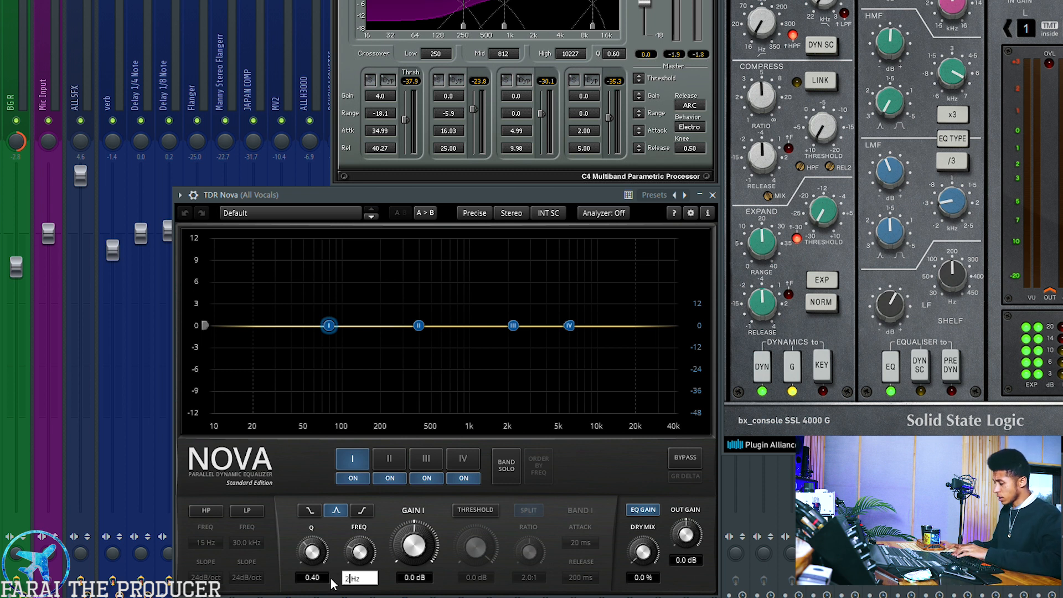
key("Return")
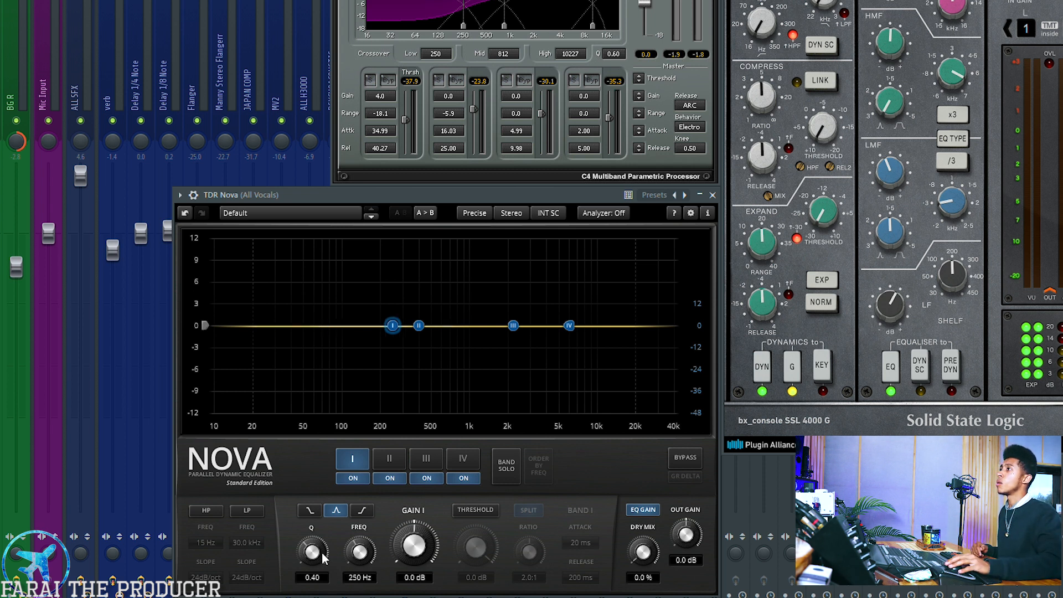
Step: Enable the threshold on TDR Nova's band I, set its gain to 4 dB, and change its shape to a low shelf
left_click(474, 511)
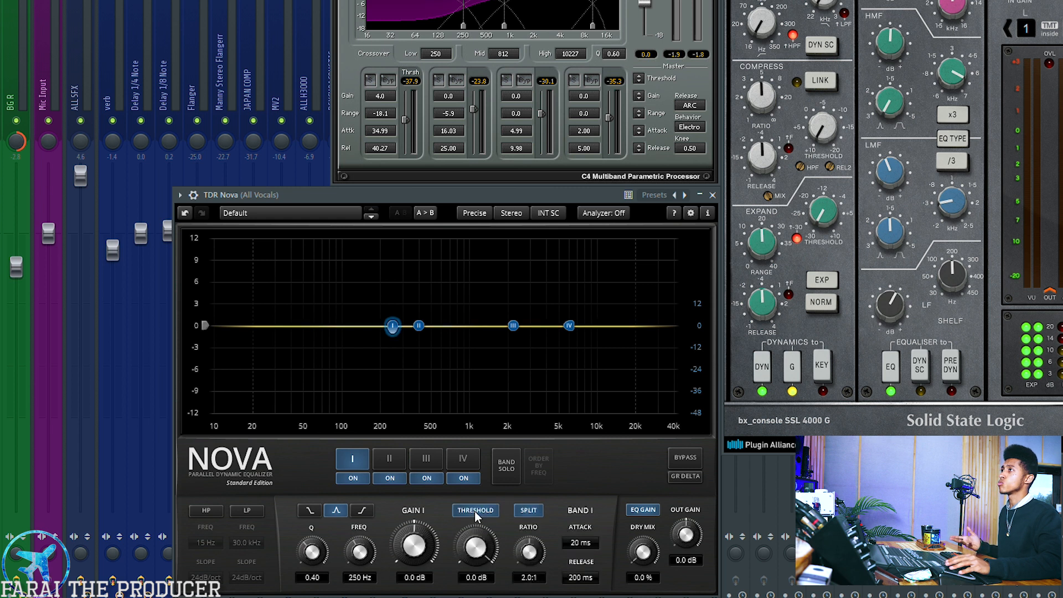
left_click(410, 579)
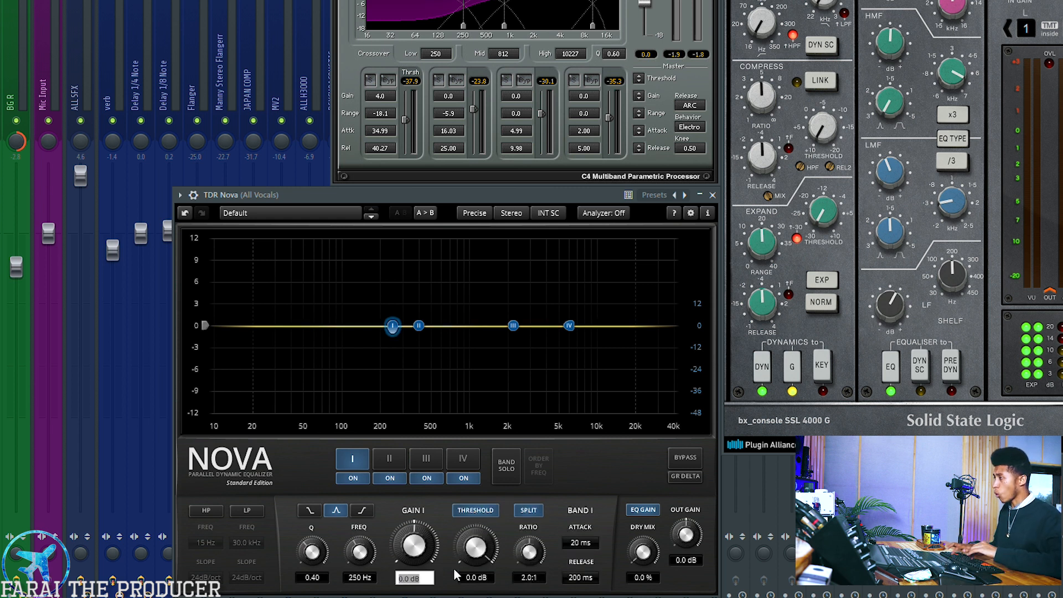
type("4")
key("Return")
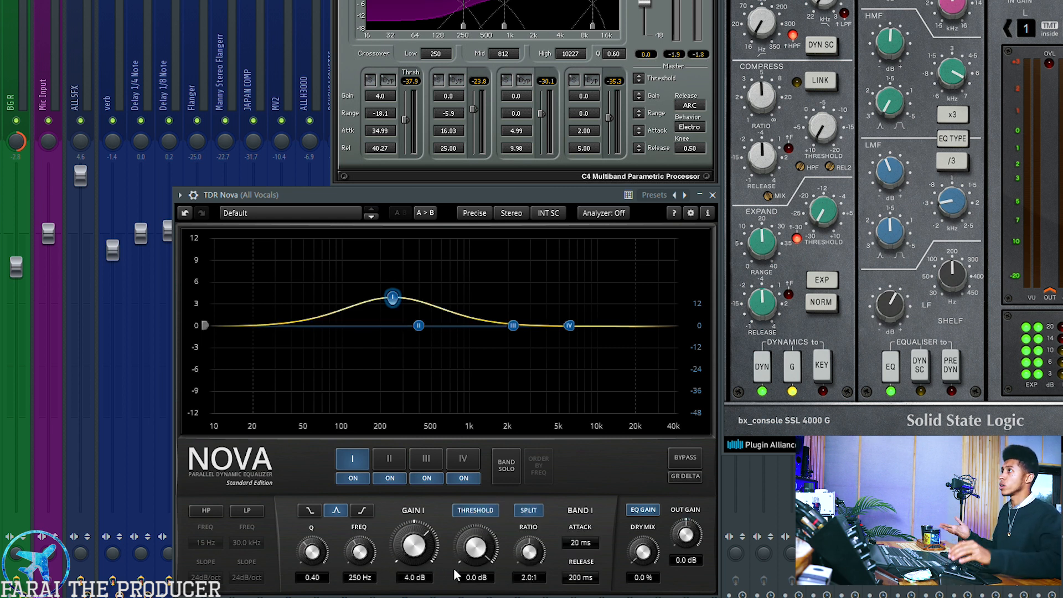
left_click(307, 510)
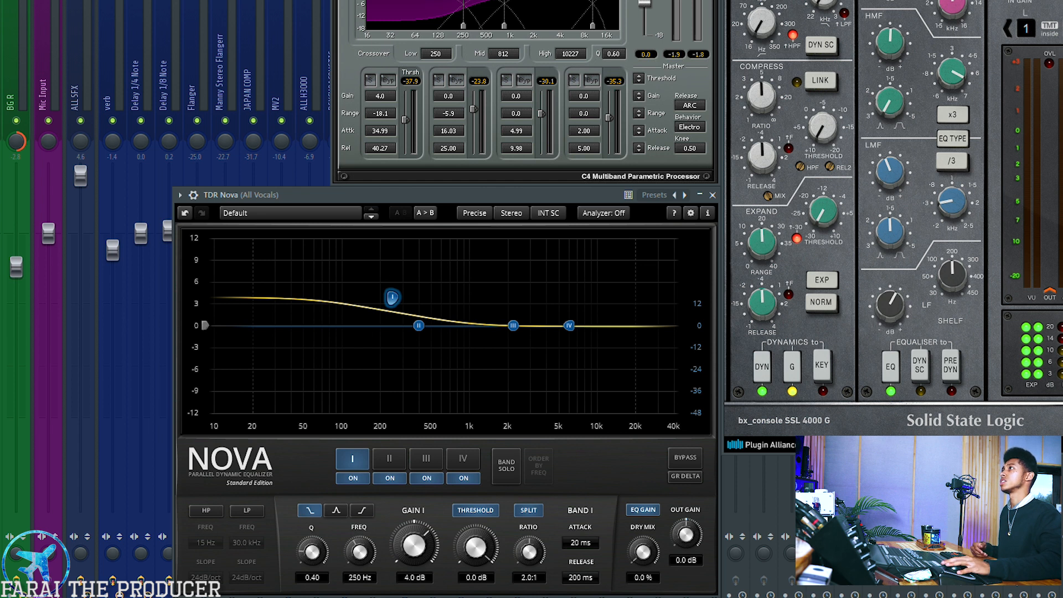
Step: Lower the band I threshold to about -37.5 dB while playing the song, using C4's low-band threshold as reference
left_click_drag(465, 549, 465, 590)
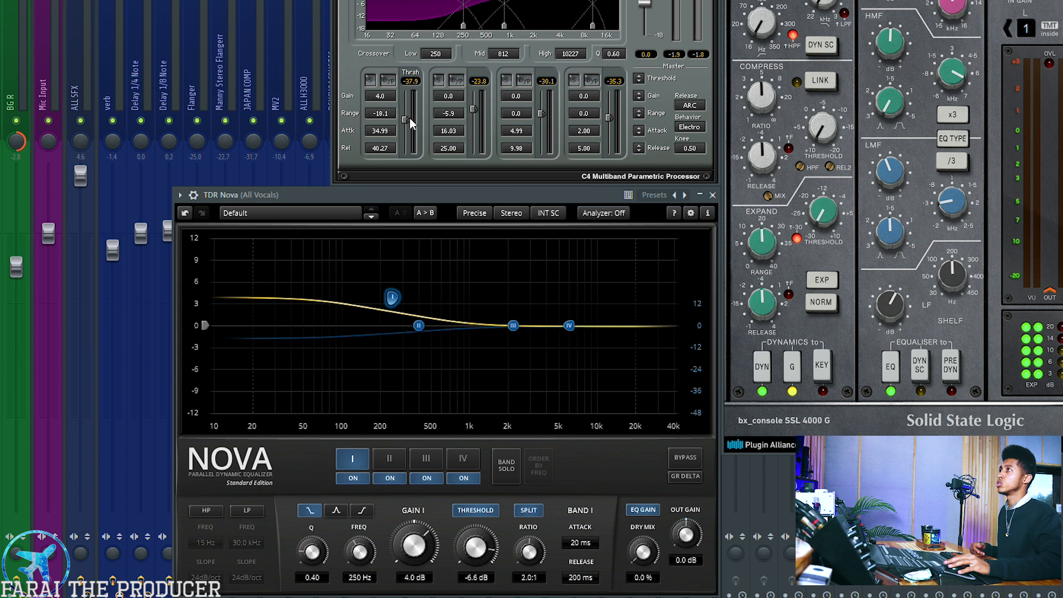
left_click_drag(493, 552, 487, 589)
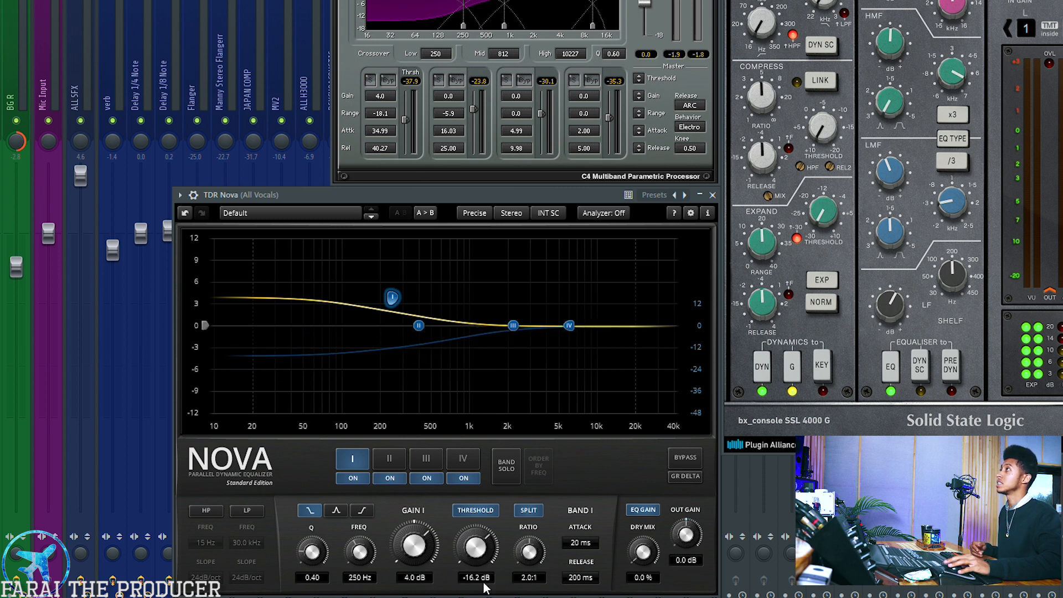
key("space")
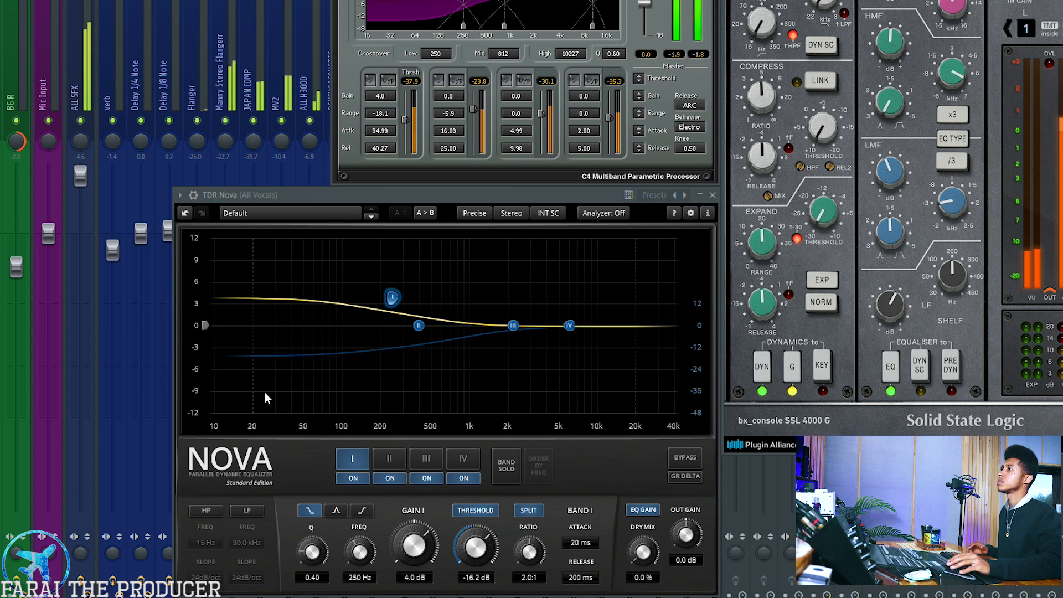
left_click_drag(473, 560, 470, 587)
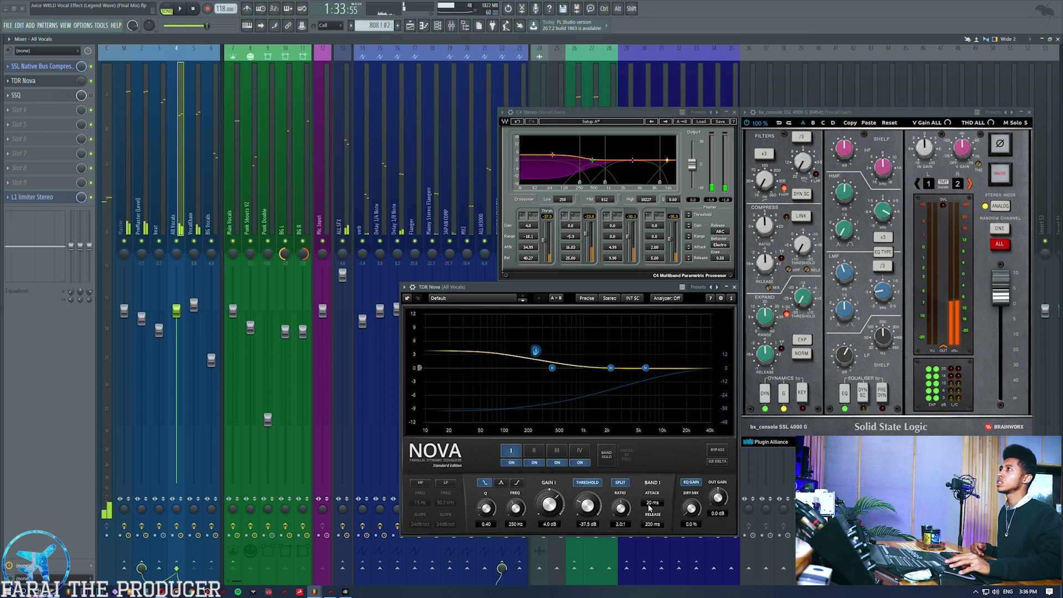
Step: Set band I's attack to 35 ms and open its release value for editing
double_click(652, 504)
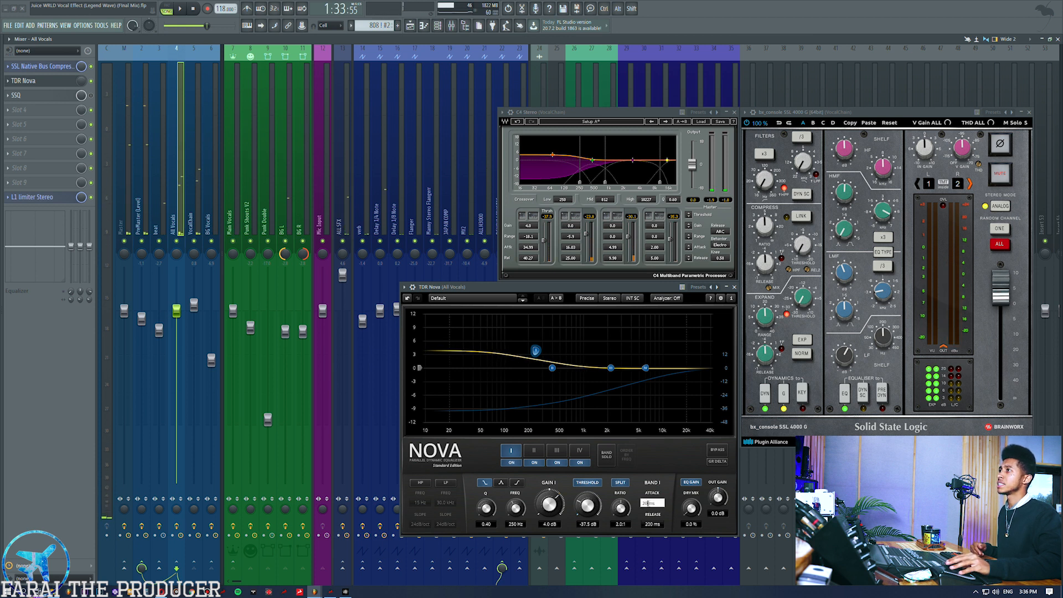
type("35")
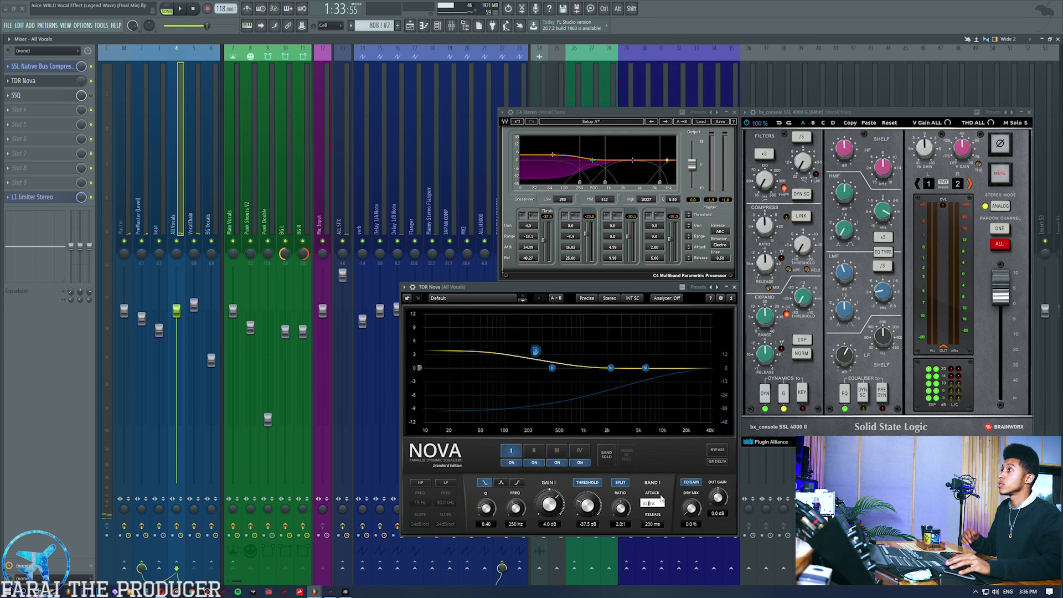
key("Return")
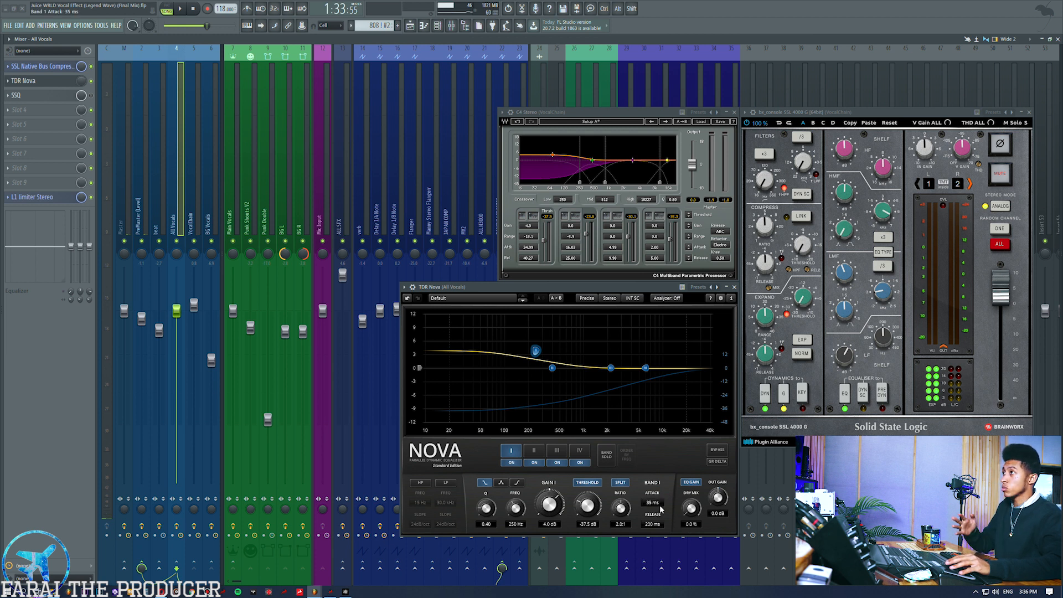
double_click(652, 525)
left_click(652, 525)
double_click(649, 524)
left_click(671, 526)
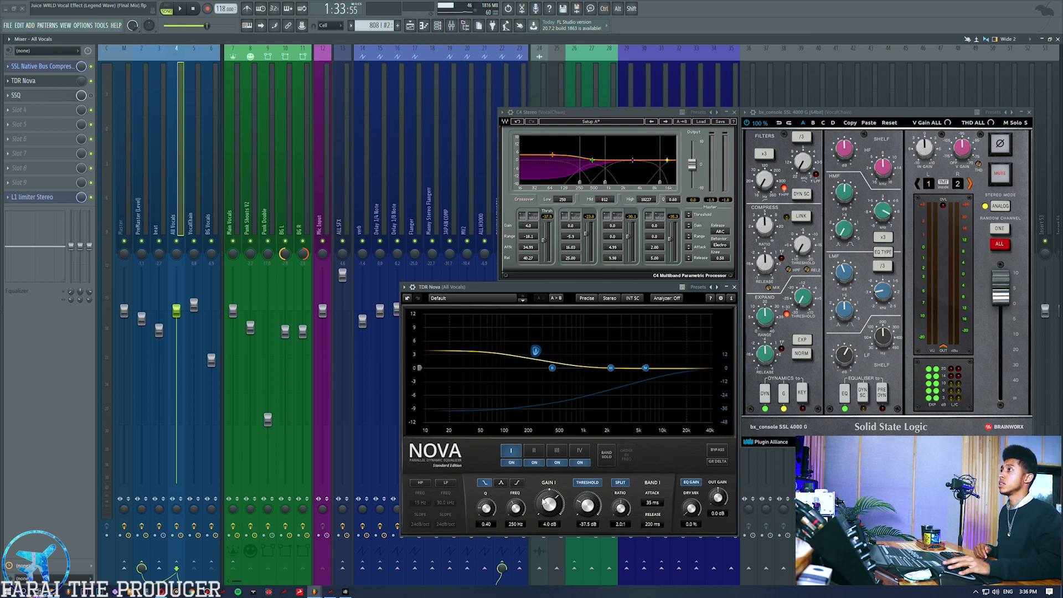
Step: Select TDR Nova's band II and set its frequency to 812 Hz
left_click(534, 450)
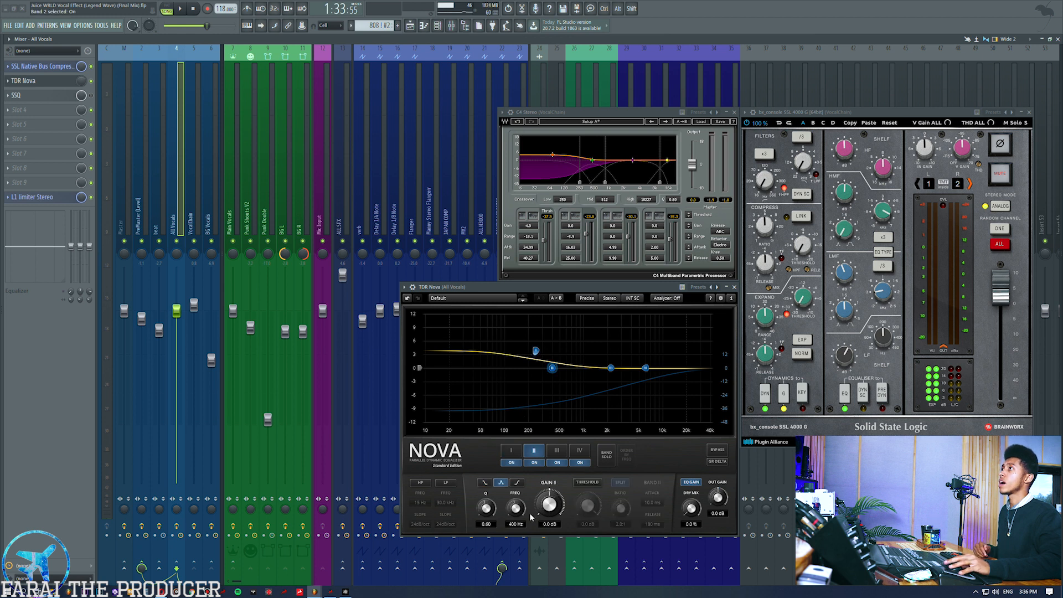
double_click(514, 525)
type("812")
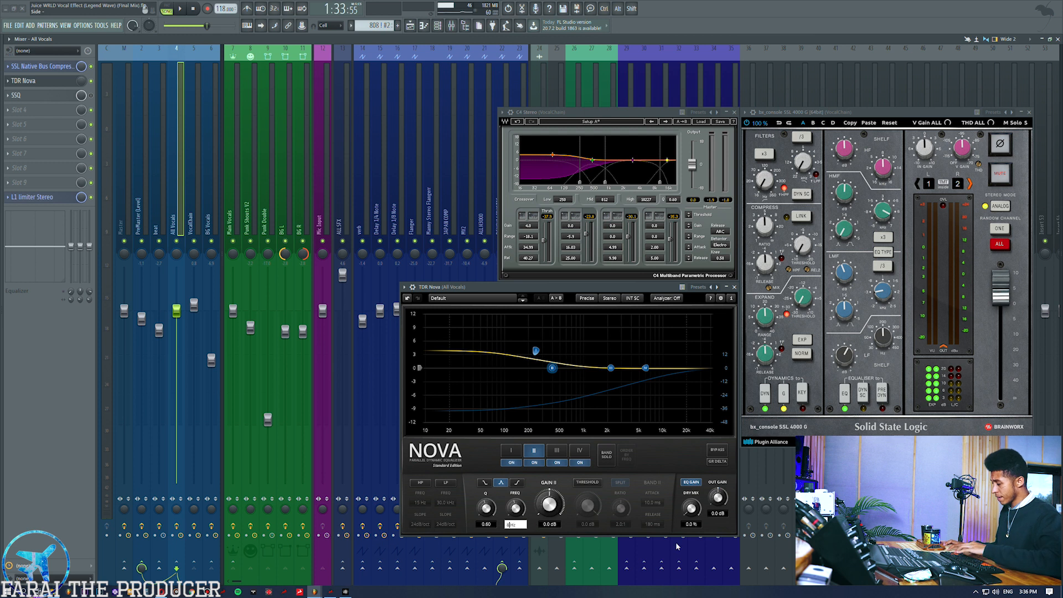
key("Return")
Step: Enable band II's threshold and adjust it to about -9.8 dB while listening to the song
left_click(587, 482)
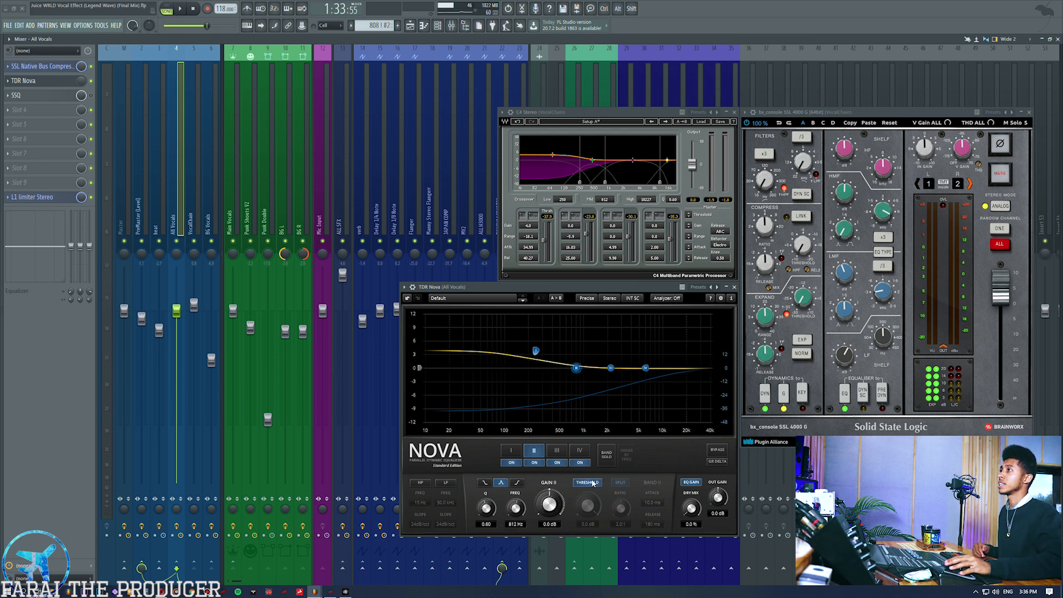
left_click_drag(588, 505, 588, 523)
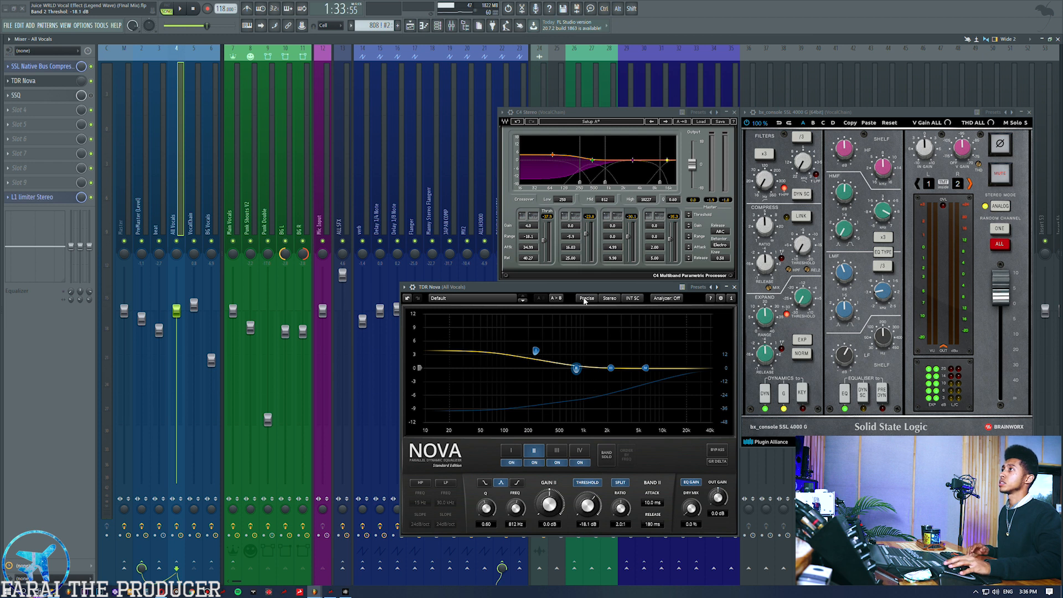
key("space")
left_click_drag(588, 505, 588, 491)
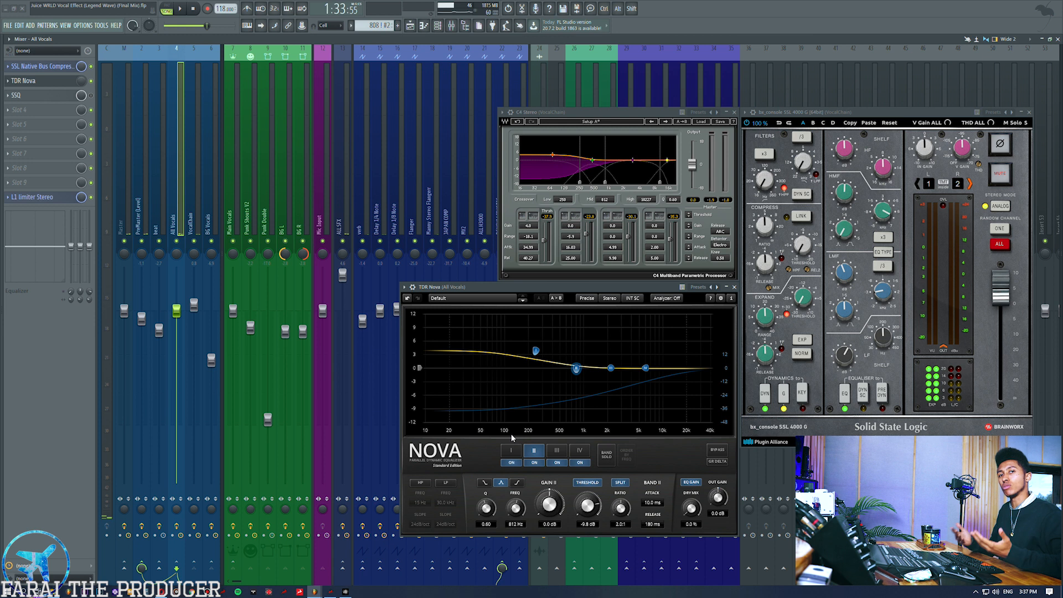
Step: Close TDR Nova and arrange the SSL console and C4 windows side by side over the mixer
left_click(734, 287)
left_click_drag(598, 112, 851, 223)
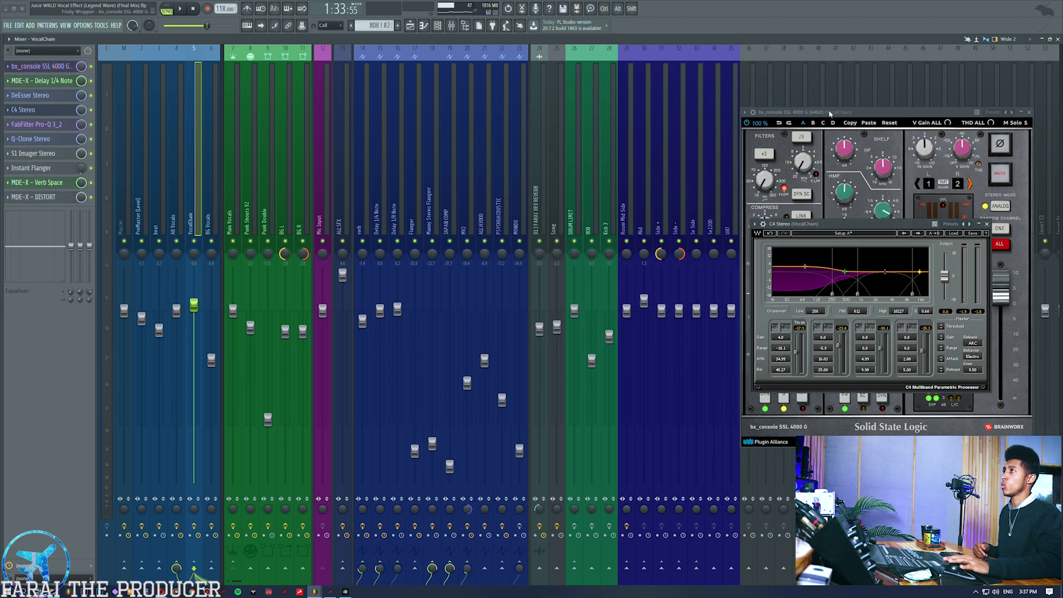
left_click_drag(831, 113, 514, 111)
left_click_drag(800, 225, 767, 206)
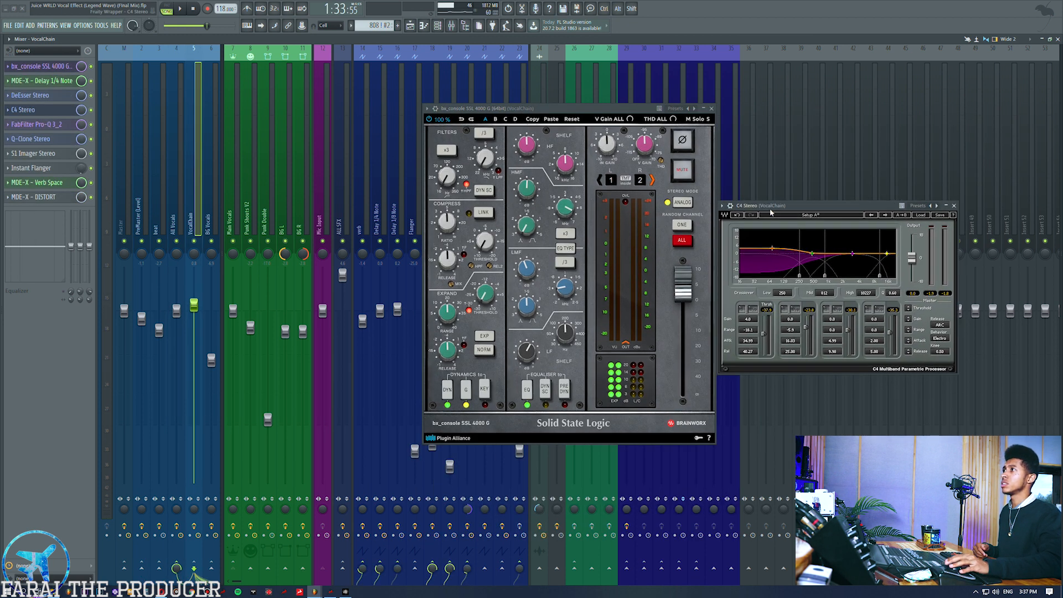
Step: Try boosting the low end with the VocalChain track's built-in equaliser, and reset that equaliser to flat
left_click(533, 354)
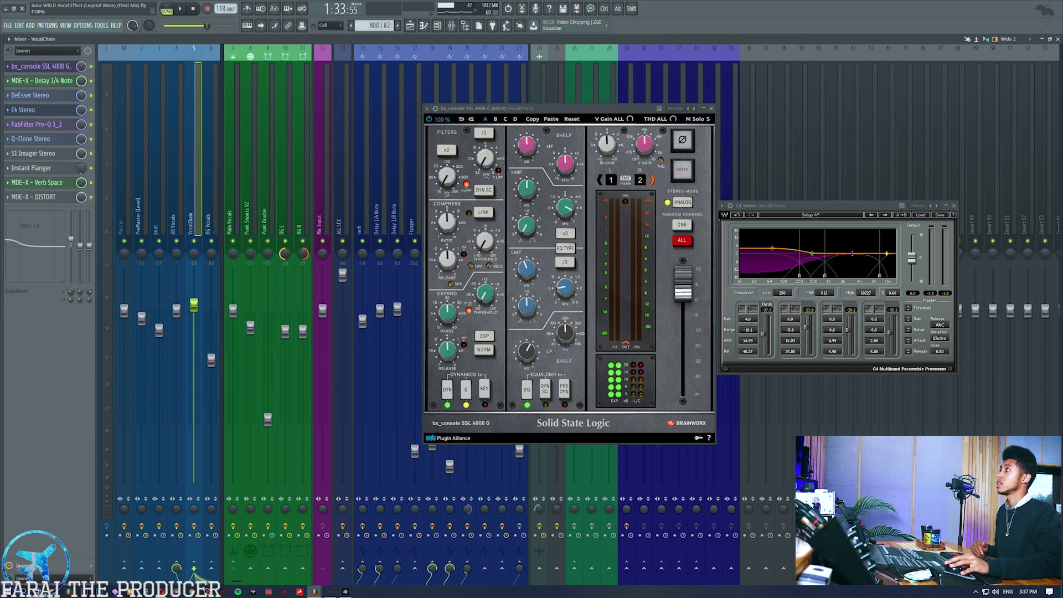
left_click(70, 240, "alt")
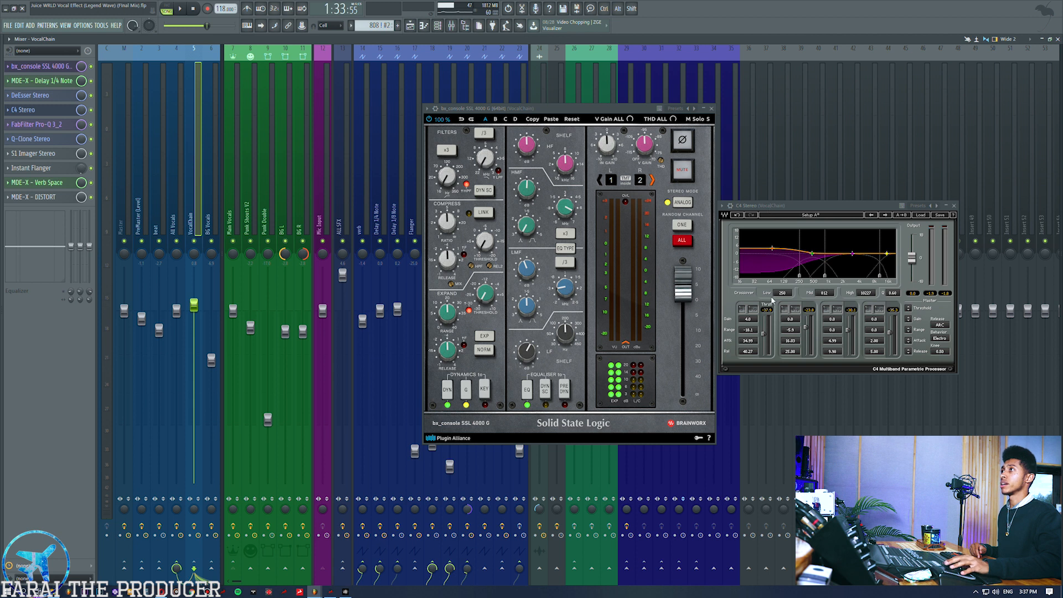
left_click_drag(744, 237, 827, 277)
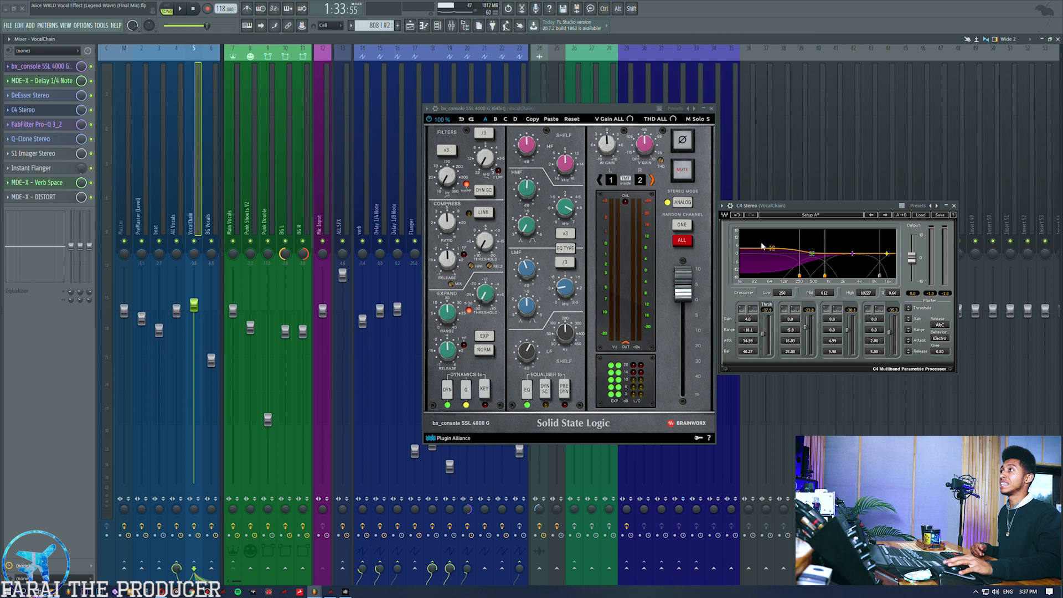
left_click_drag(772, 259, 803, 276)
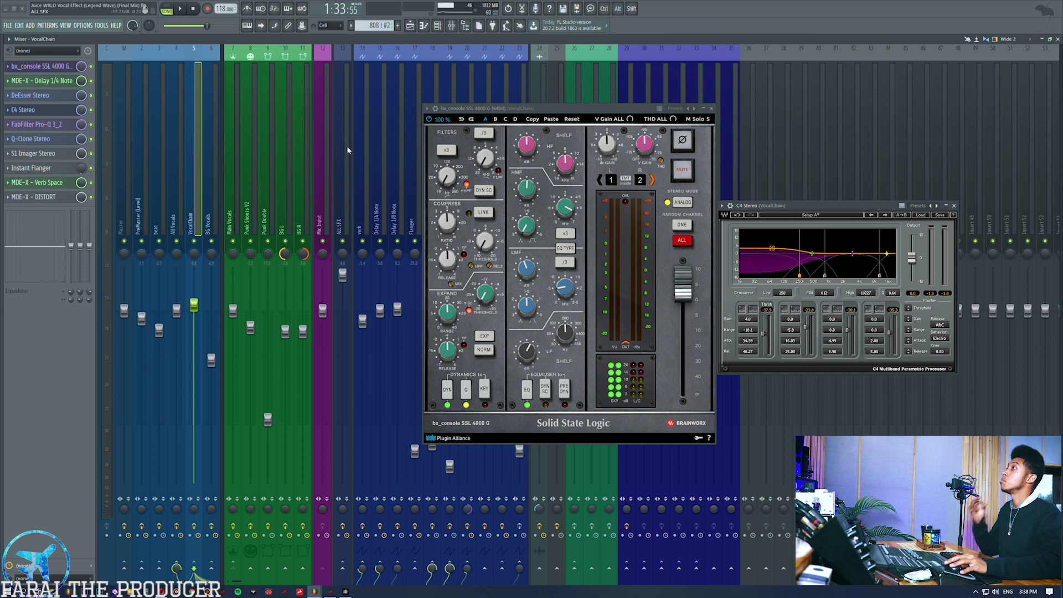
Step: Route the Mic Input track to the Main Vocals track and save the project
left_click(321, 166)
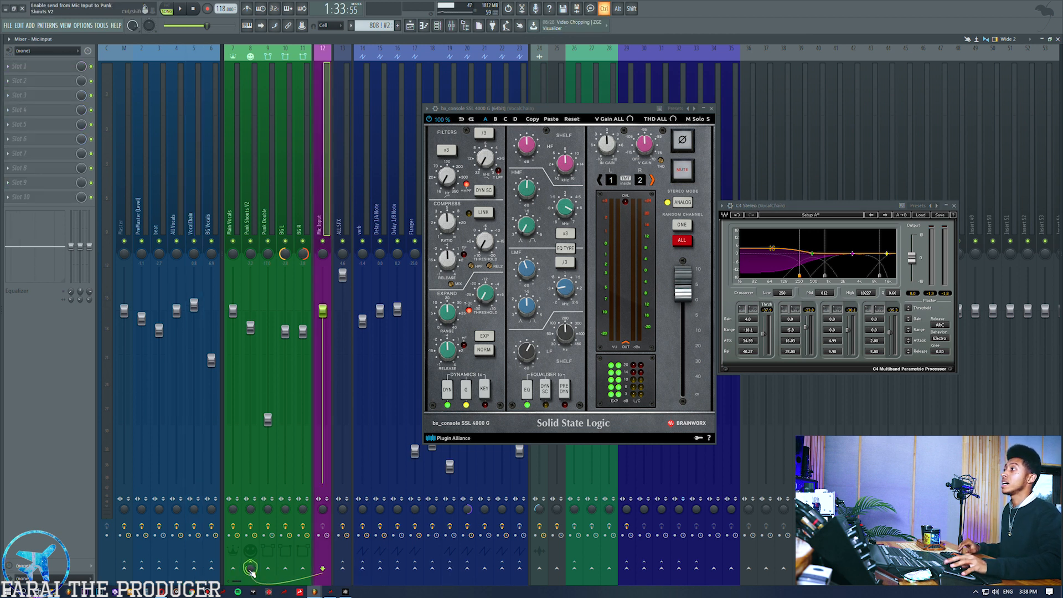
key("ctrl+s")
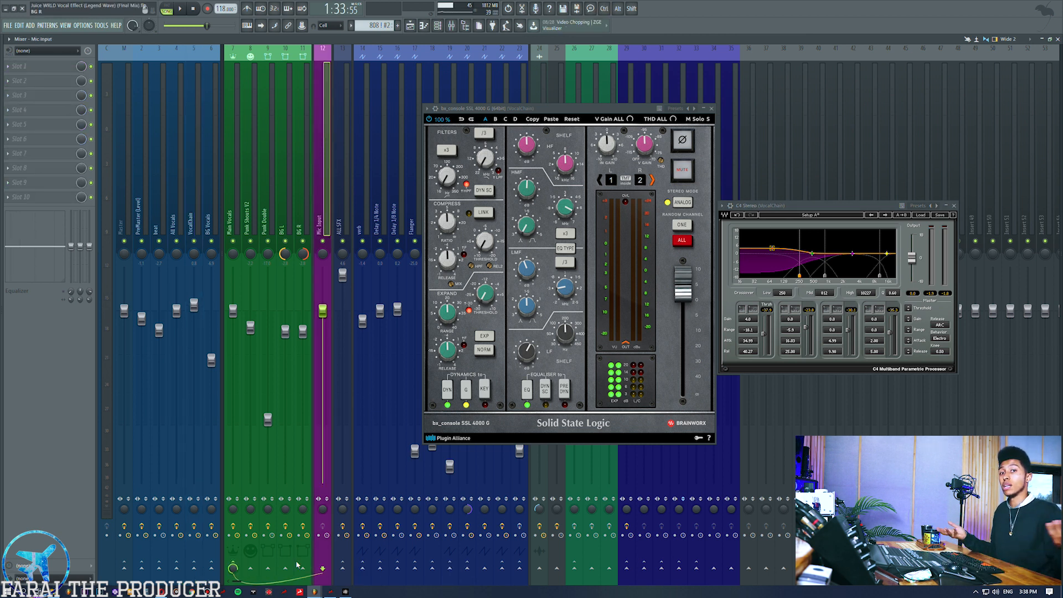